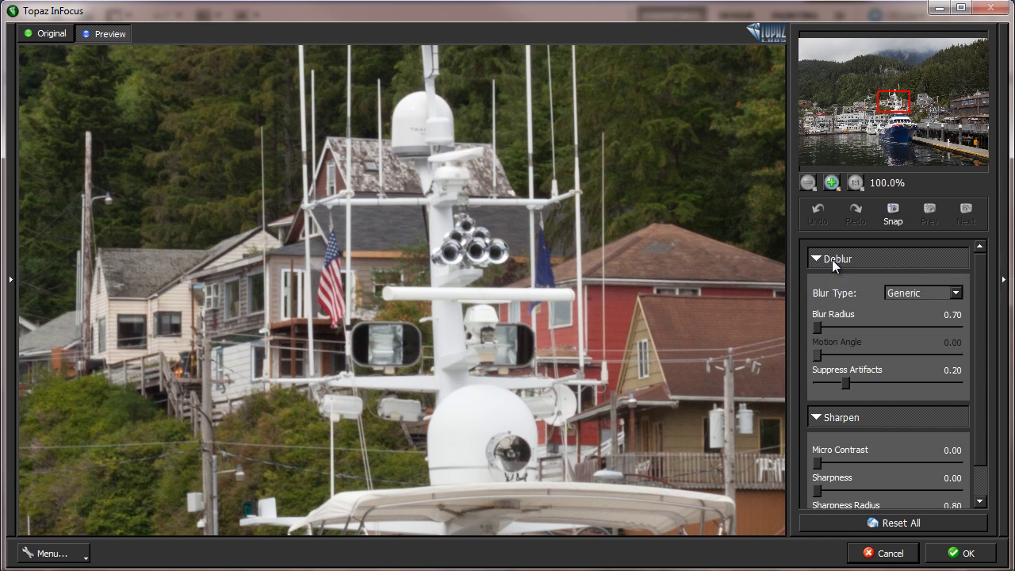
# Step: Launch Topaz InFocus on the harbor photo and reset all settings (Blur Radius 0.70, Suppress Artifacts 0.20)
pyautogui.scroll(-1, 980, 318)
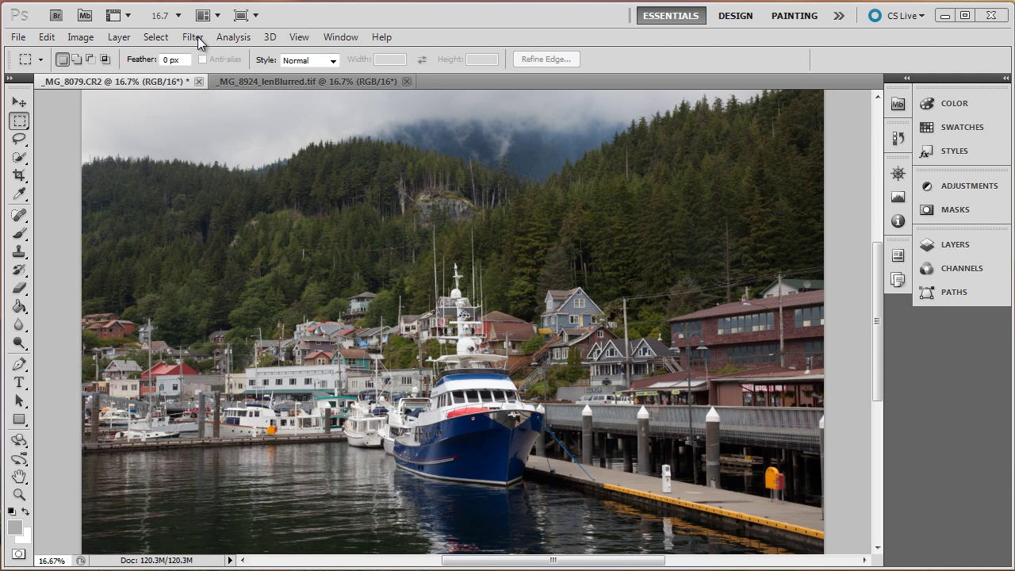
pyautogui.click(194, 38)
pyautogui.moveTo(310, 429)
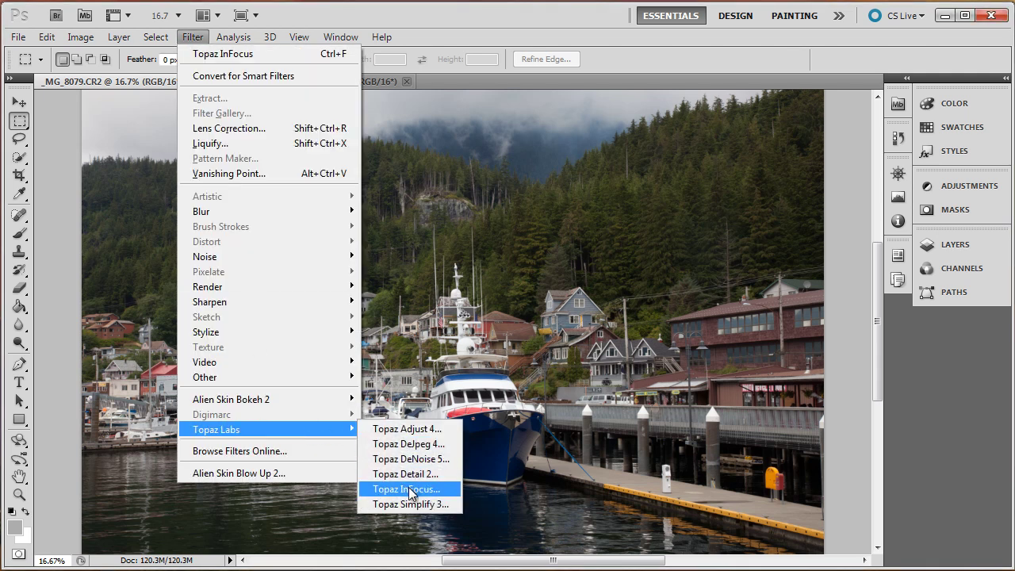
pyautogui.click(385, 489)
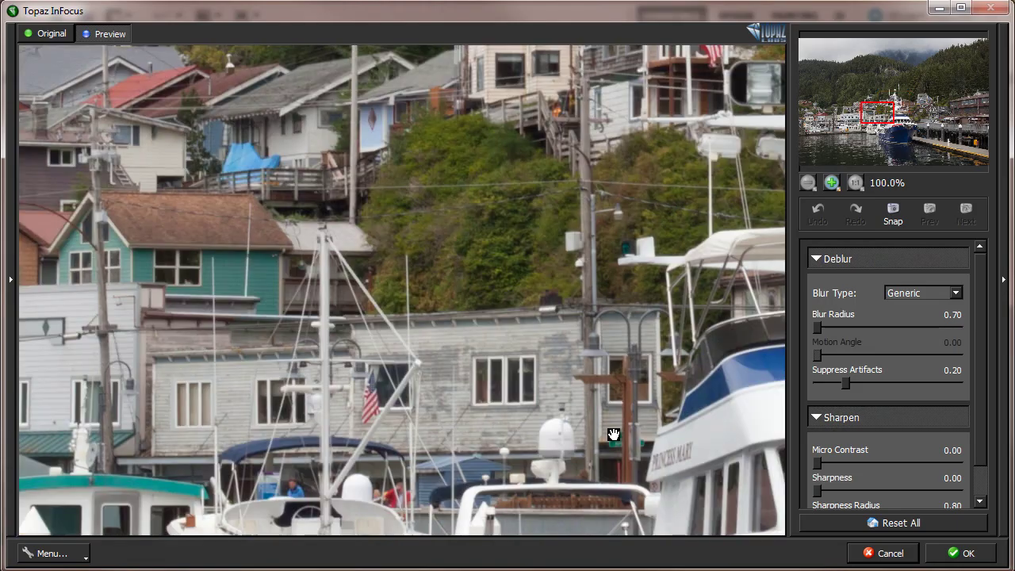
pyautogui.click(915, 525)
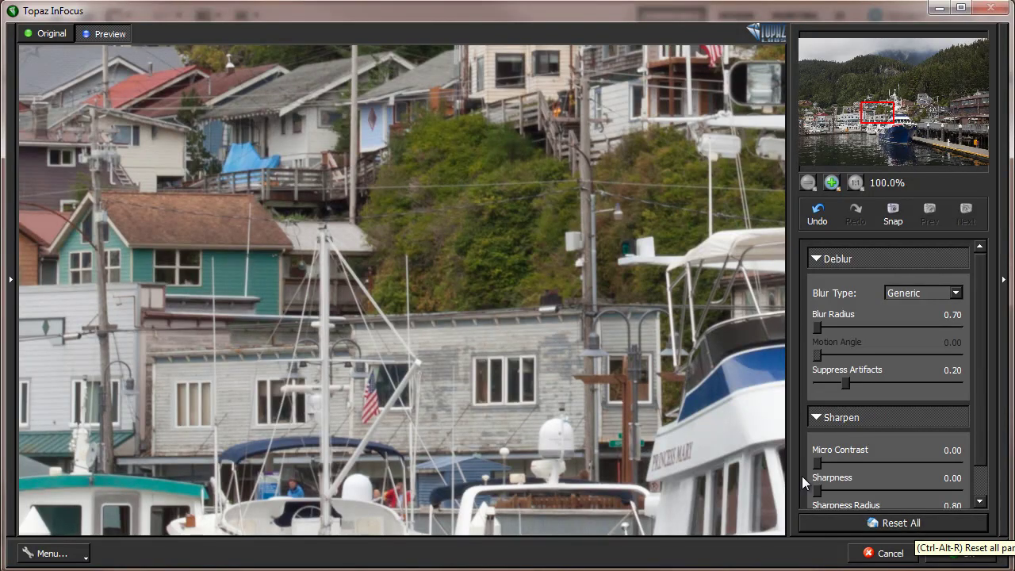
pyautogui.click(523, 386)
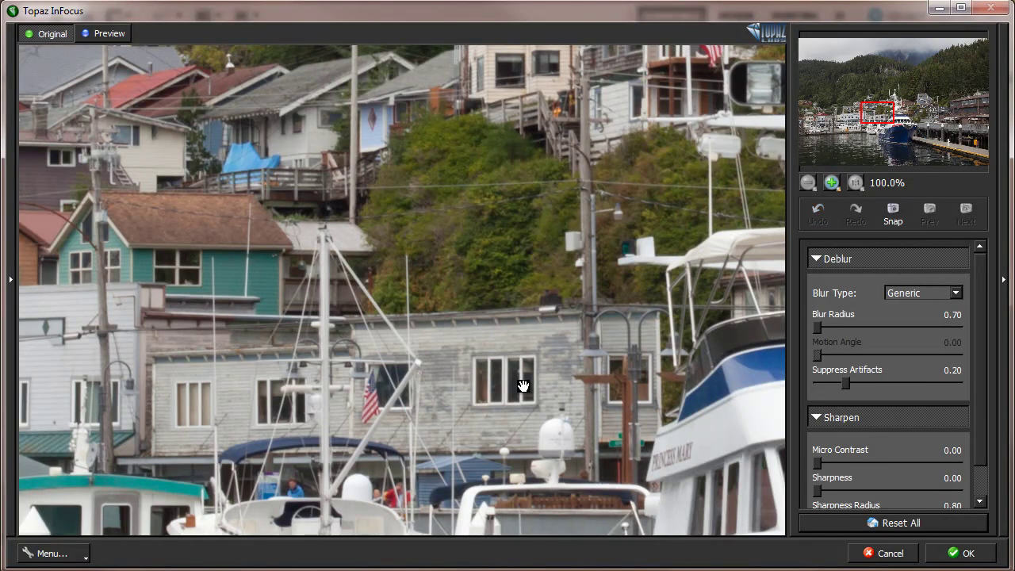
pyautogui.moveTo(523, 387); pyautogui.dragTo(522, 385)
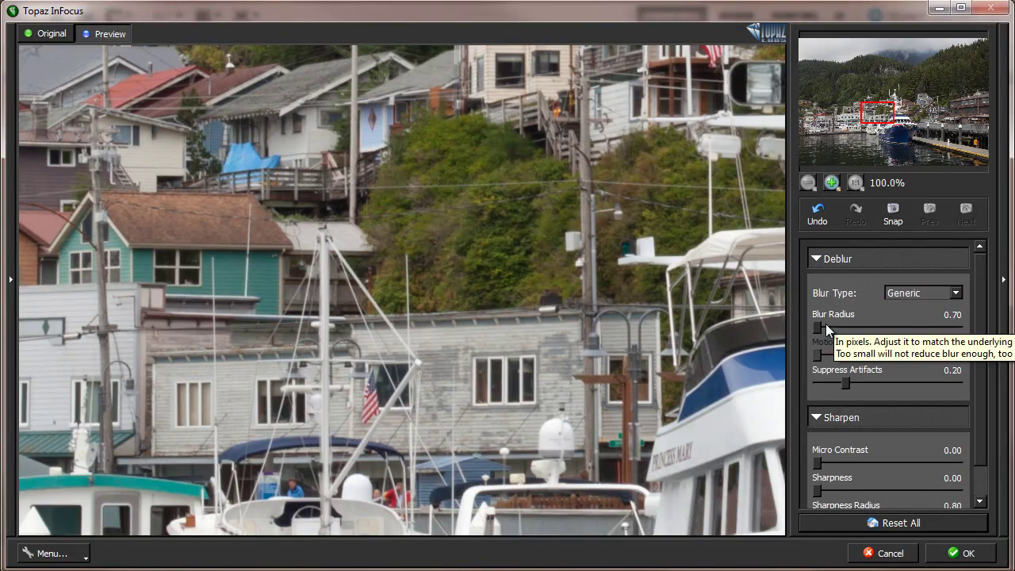
pyautogui.click(946, 293)
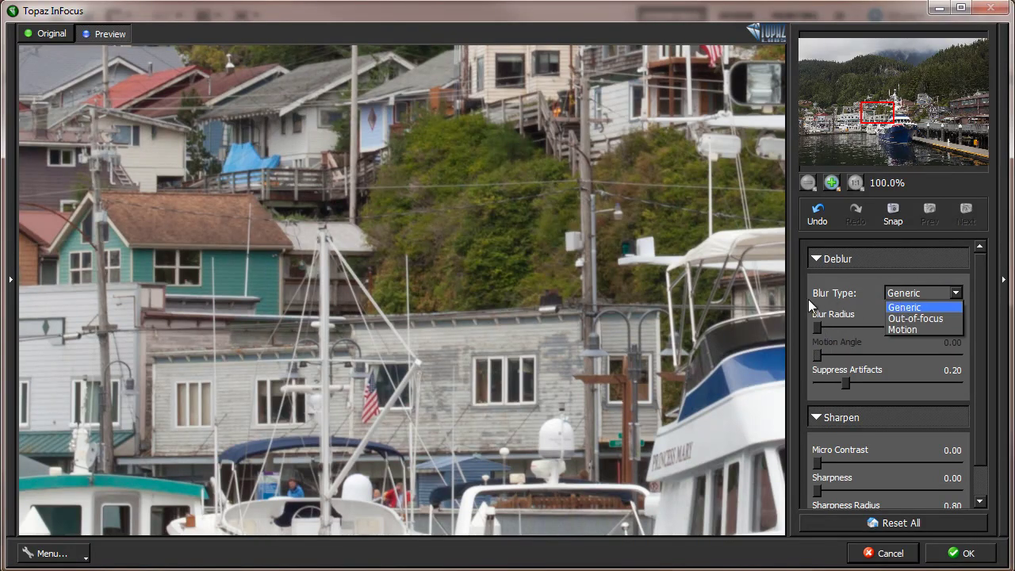
pyautogui.click(914, 308)
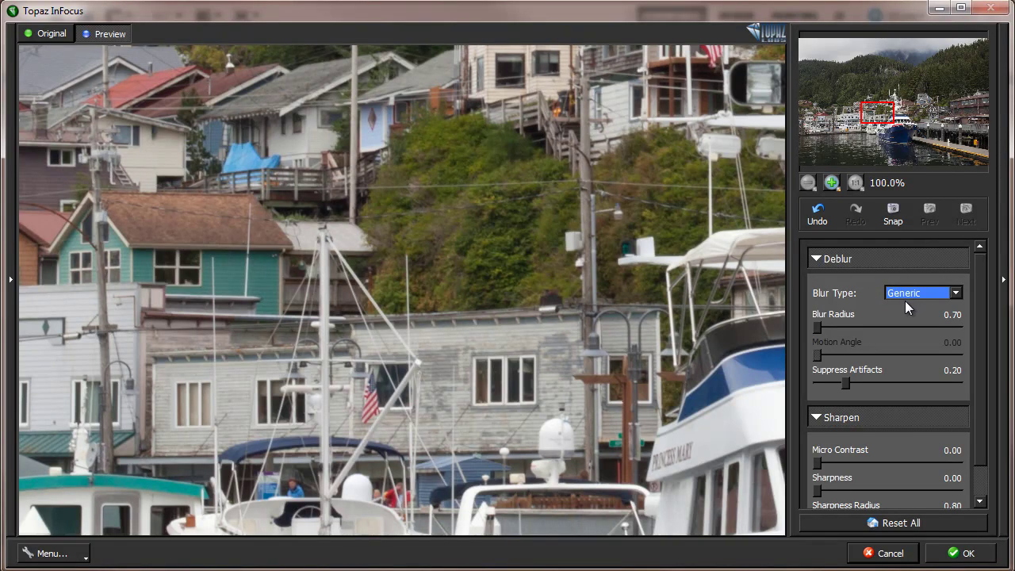
# Step: At 200% zoom, try Blur Radius values up to 2.47 and settle the Generic deblur at 1.38
pyautogui.moveTo(818, 328); pyautogui.dragTo(827, 326)
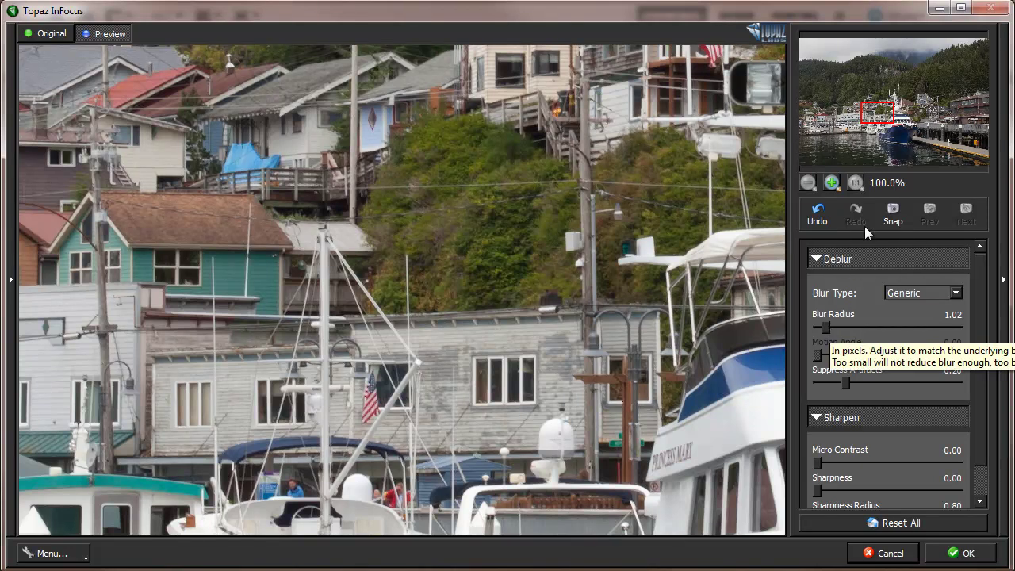
pyautogui.click(832, 183)
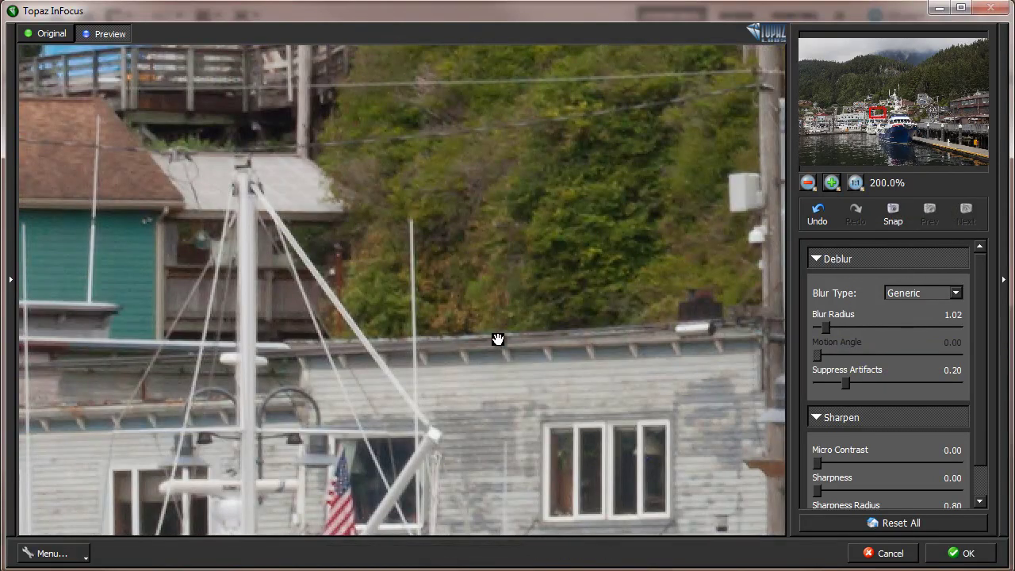
pyautogui.moveTo(363, 470); pyautogui.dragTo(421, 209)
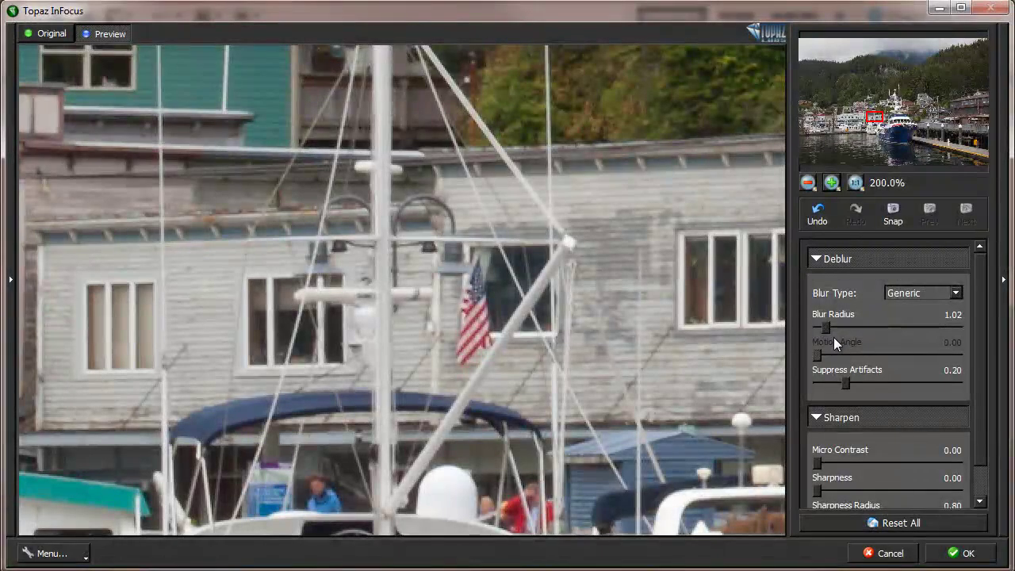
pyautogui.moveTo(826, 327); pyautogui.dragTo(839, 326)
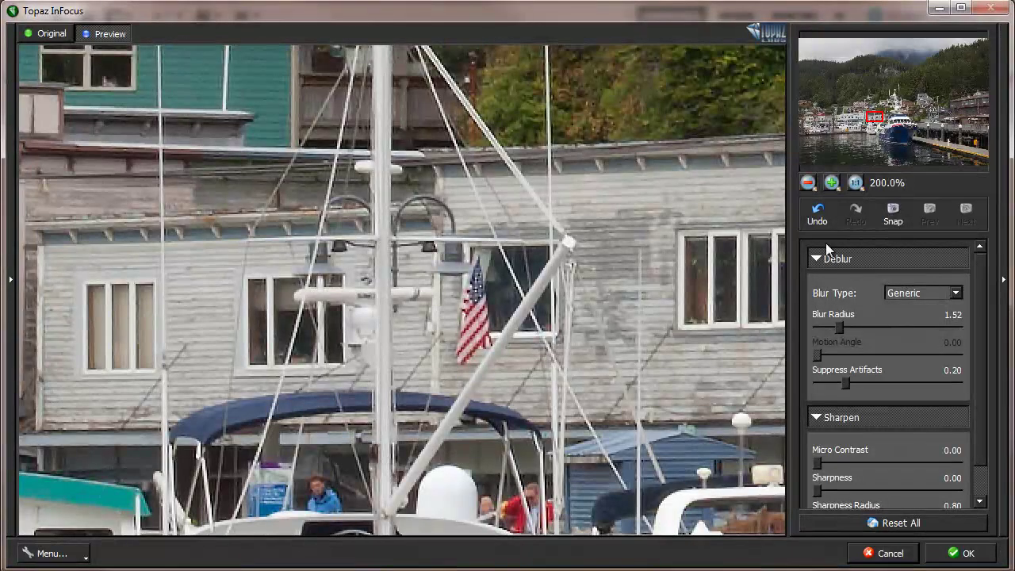
pyautogui.moveTo(840, 324); pyautogui.dragTo(865, 325)
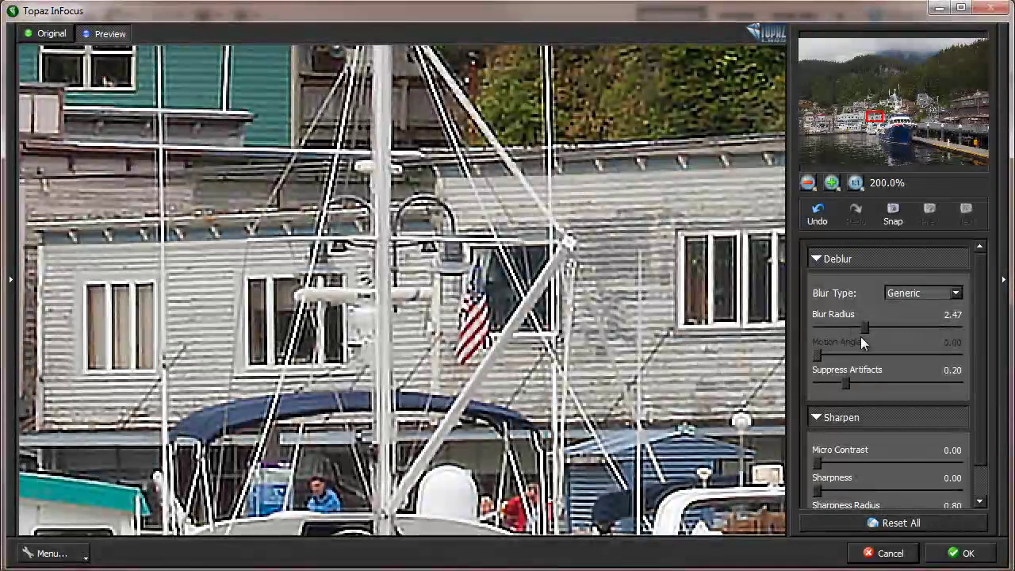
pyautogui.moveTo(872, 328); pyautogui.dragTo(836, 324)
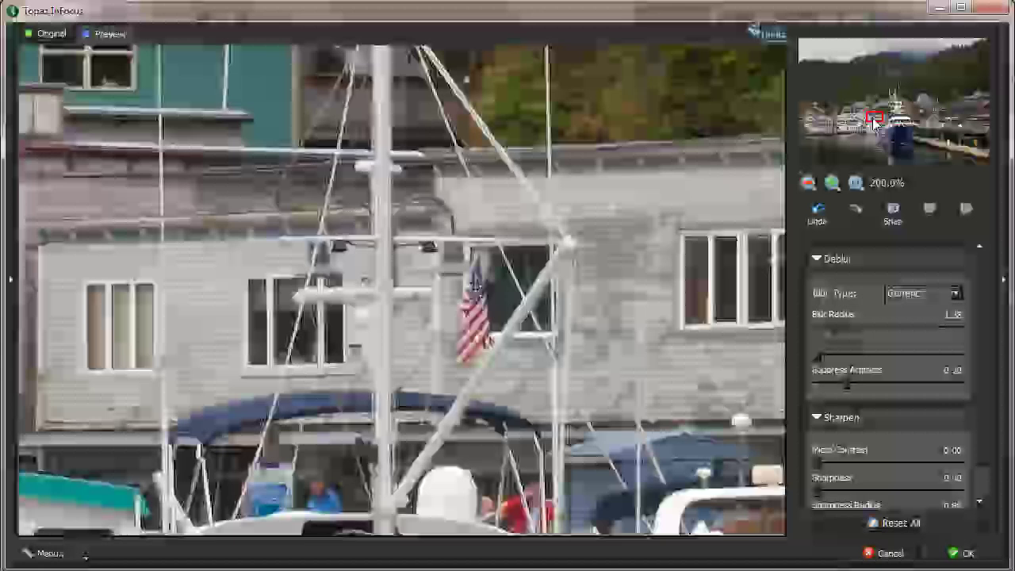
pyautogui.moveTo(873, 118); pyautogui.dragTo(914, 101)
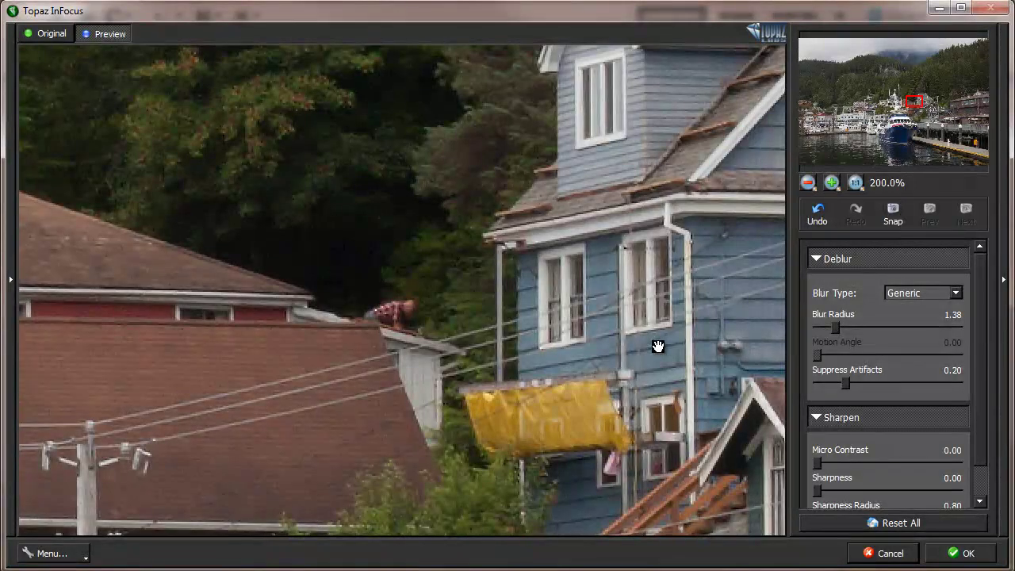
pyautogui.click(657, 347)
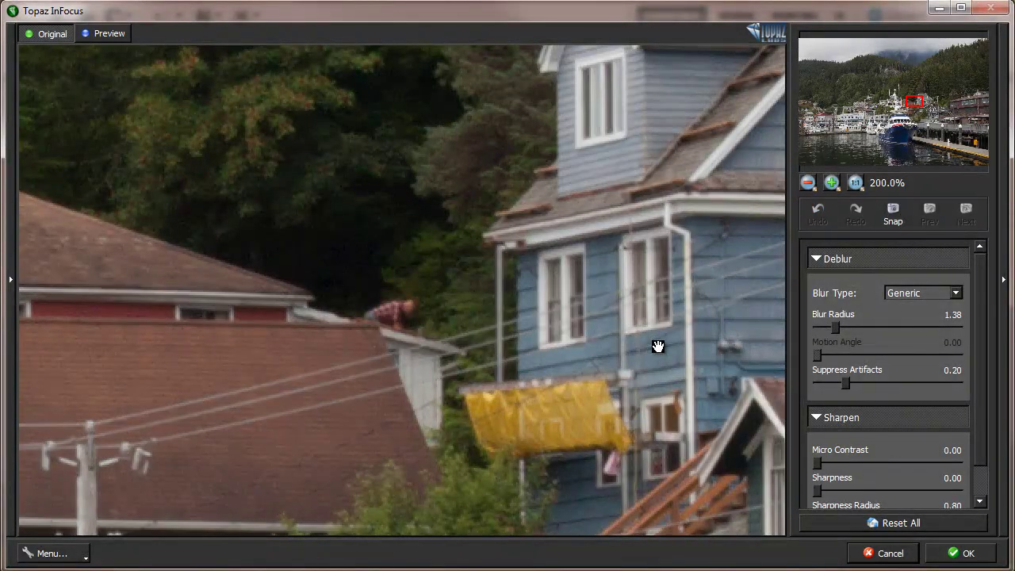
pyautogui.click(660, 347)
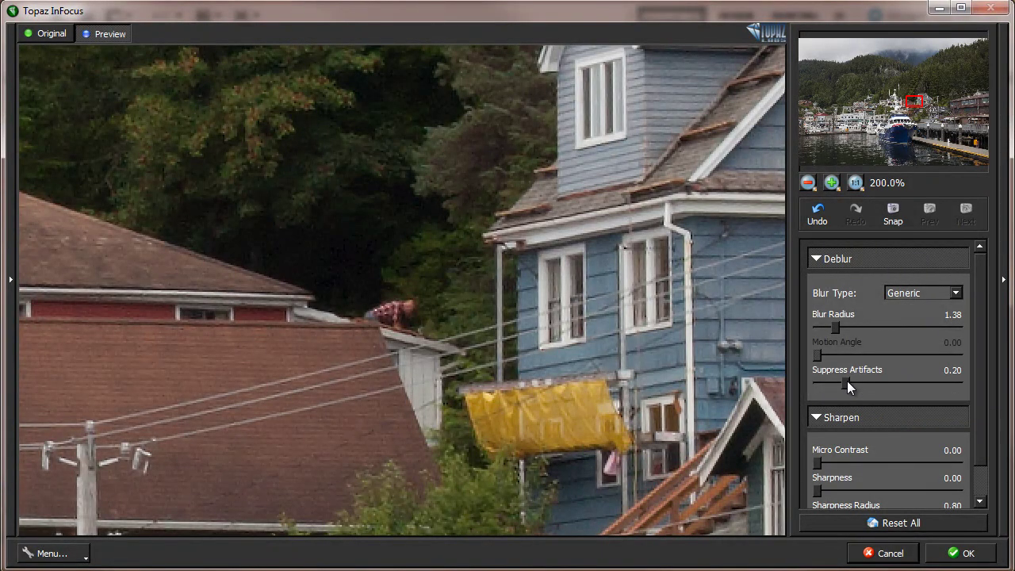
# Step: Test Suppress Artifacts between 0.02 and 0.88 across the harbor, then leave it at 0.21
pyautogui.moveTo(922, 107); pyautogui.dragTo(901, 104)
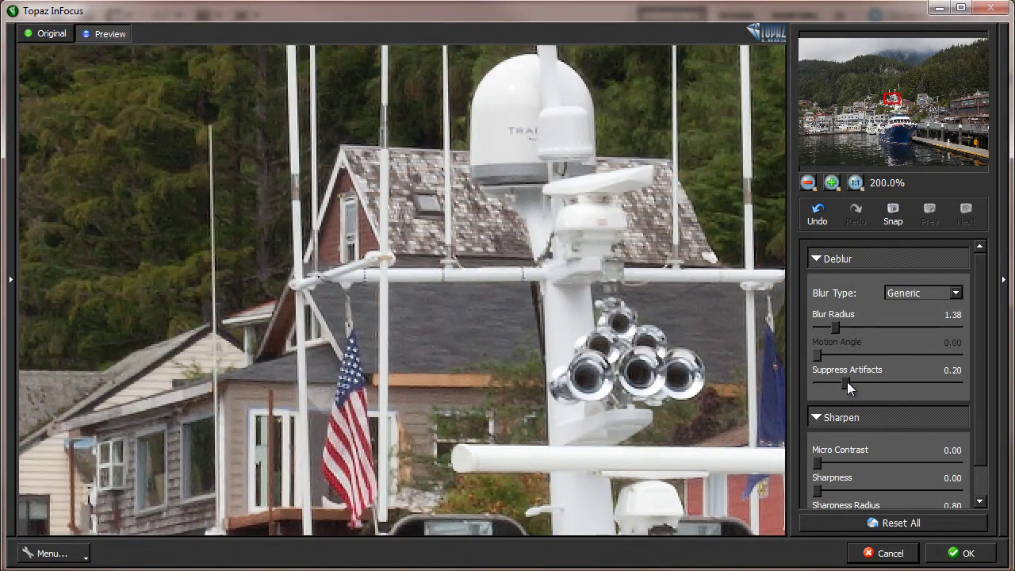
pyautogui.moveTo(849, 386); pyautogui.dragTo(821, 385)
pyautogui.moveTo(822, 385); pyautogui.dragTo(946, 383)
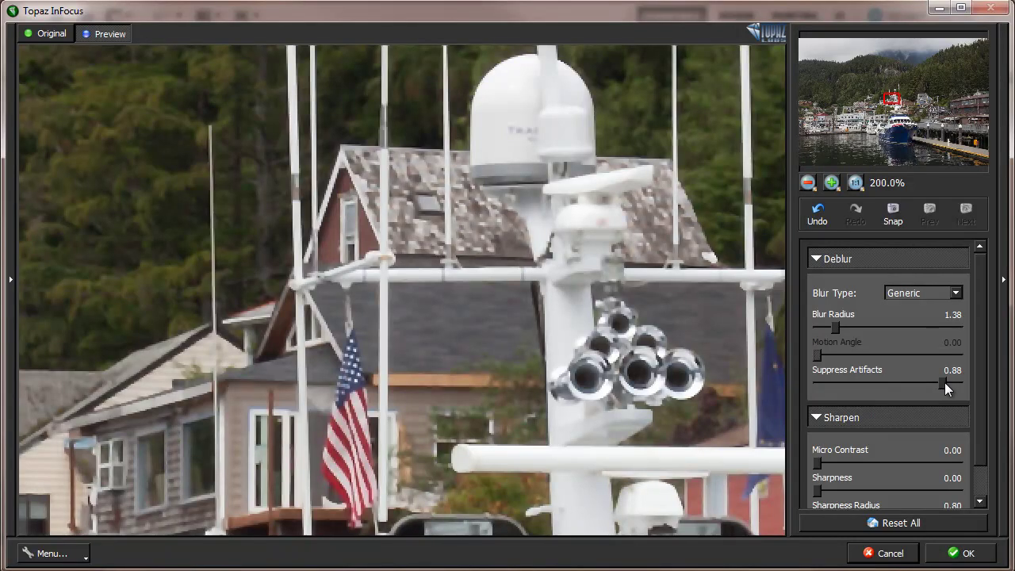
pyautogui.moveTo(945, 388); pyautogui.dragTo(833, 390)
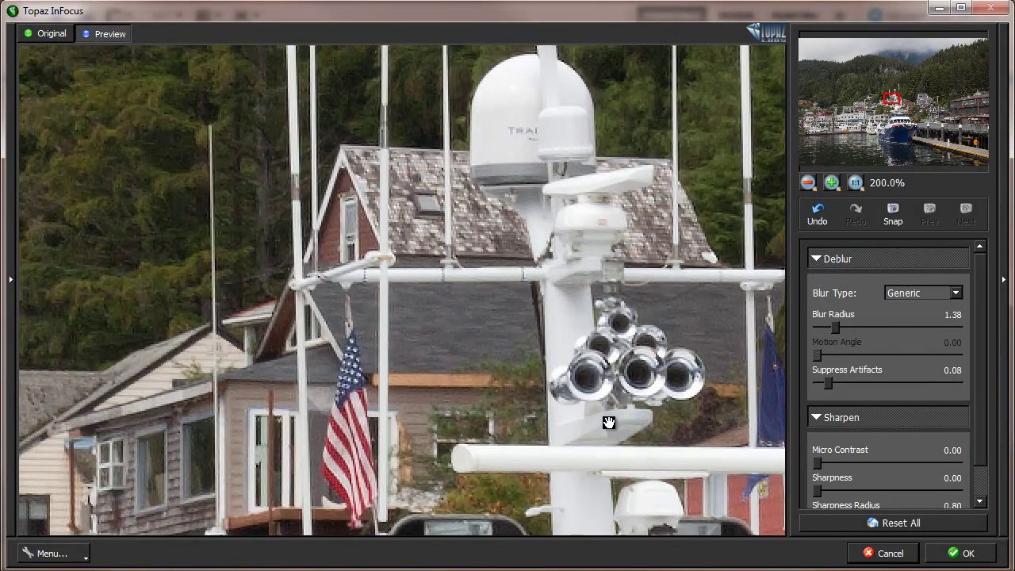
pyautogui.moveTo(551, 418); pyautogui.dragTo(578, 227)
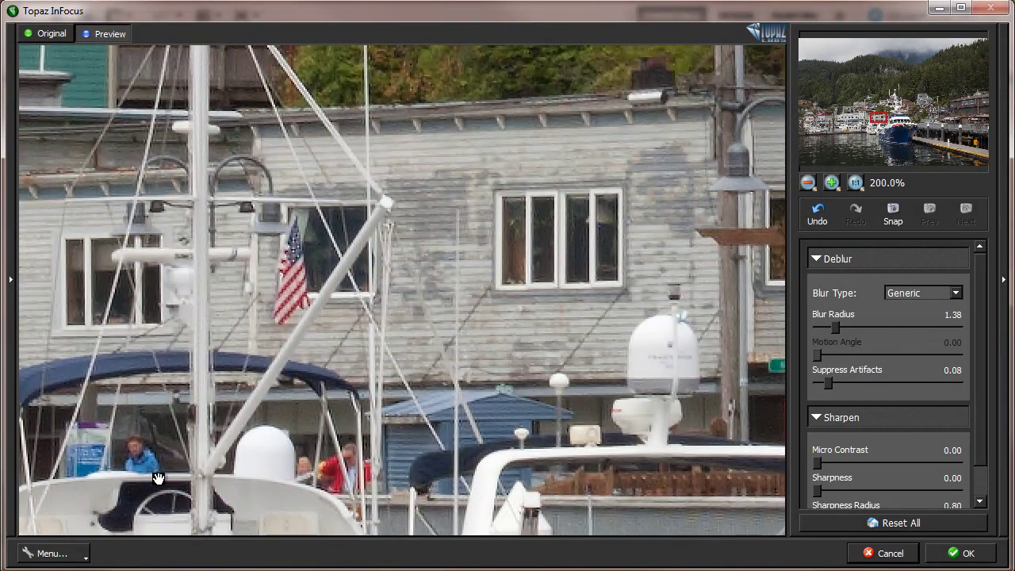
pyautogui.moveTo(164, 481); pyautogui.dragTo(409, 303)
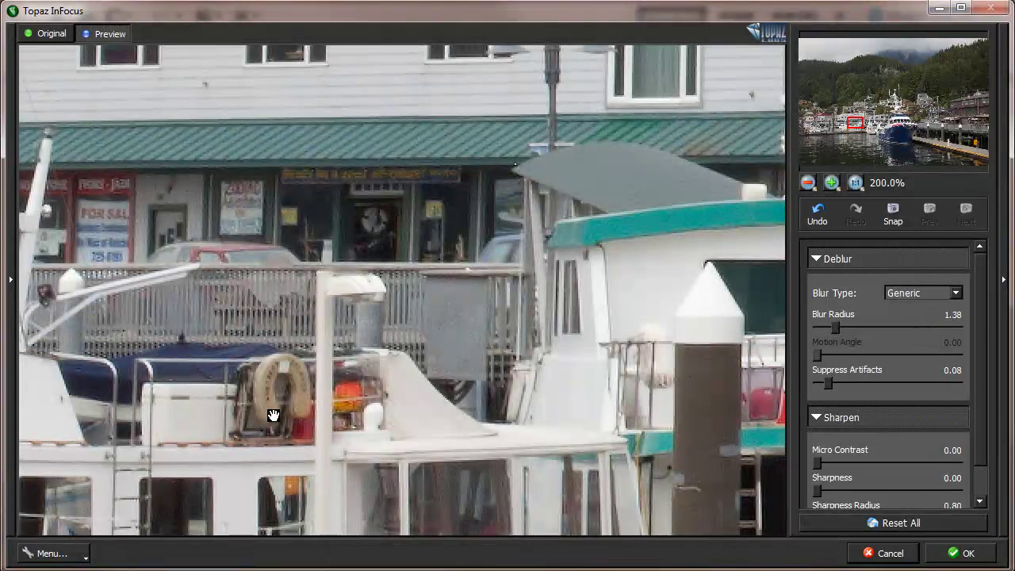
pyautogui.click(274, 431)
pyautogui.moveTo(830, 384); pyautogui.dragTo(824, 384)
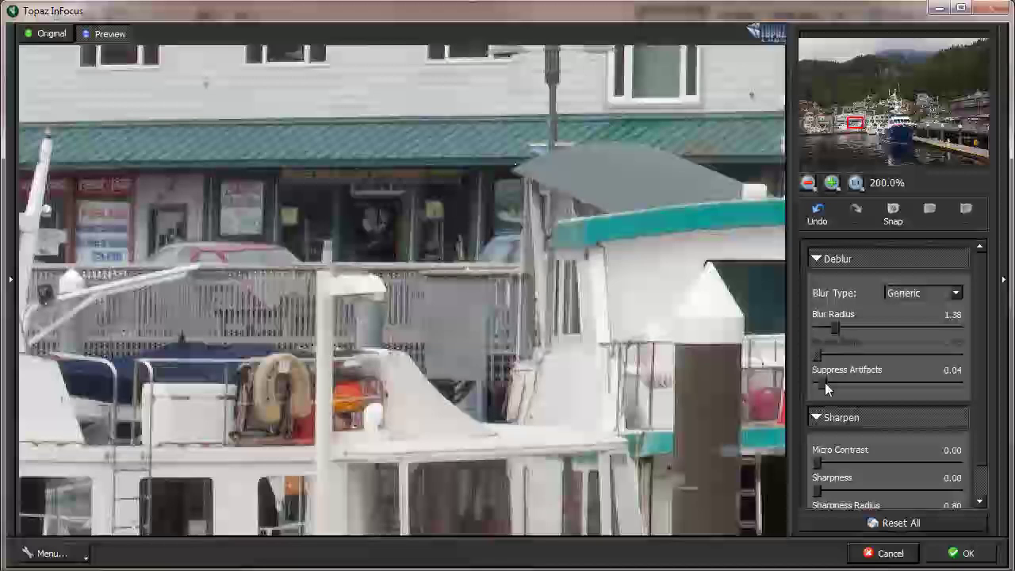
pyautogui.click(558, 459)
pyautogui.click(560, 460)
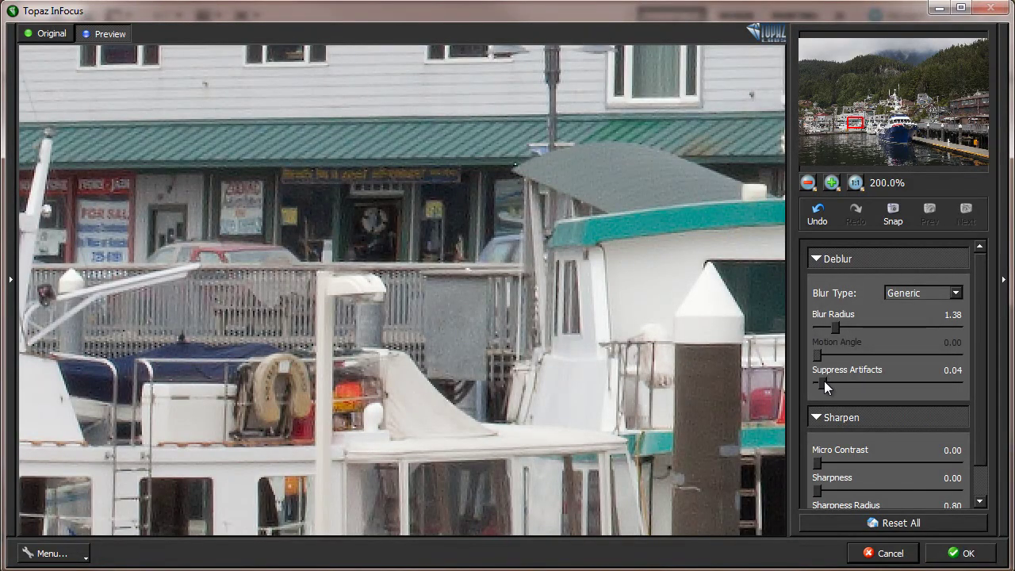
pyautogui.moveTo(845, 382); pyautogui.dragTo(848, 384)
# Step: Raise Micro Contrast to 0.73, then bring it back down to 0.22 on the harbor buildings
pyautogui.moveTo(858, 125); pyautogui.dragTo(916, 111)
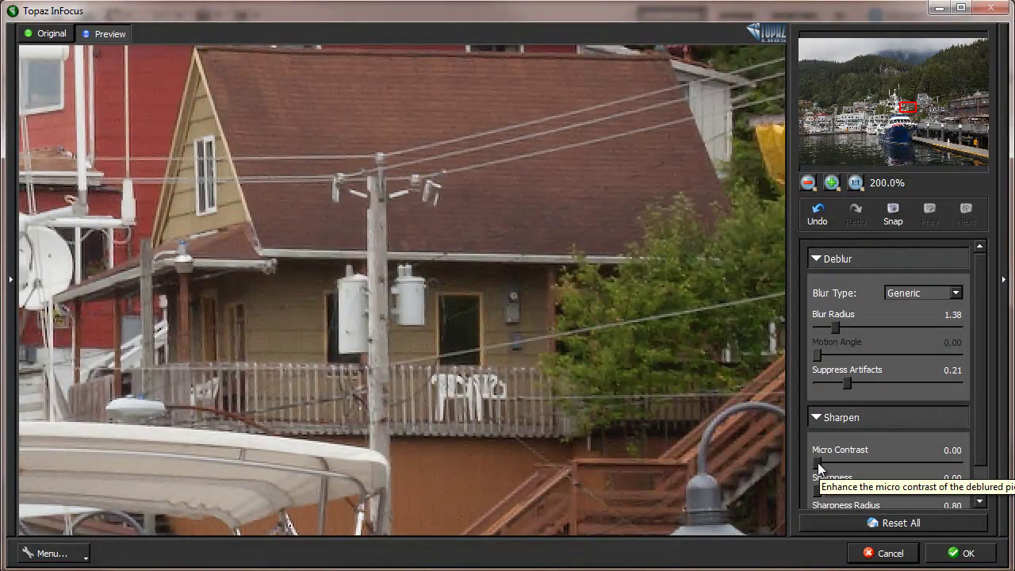
pyautogui.moveTo(908, 107); pyautogui.dragTo(880, 117)
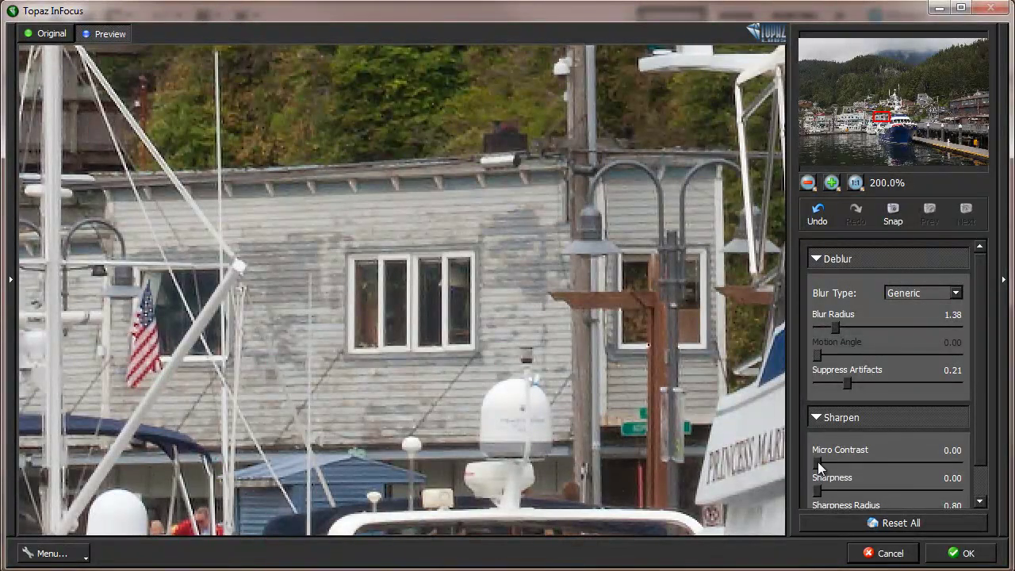
pyautogui.moveTo(818, 465); pyautogui.dragTo(921, 465)
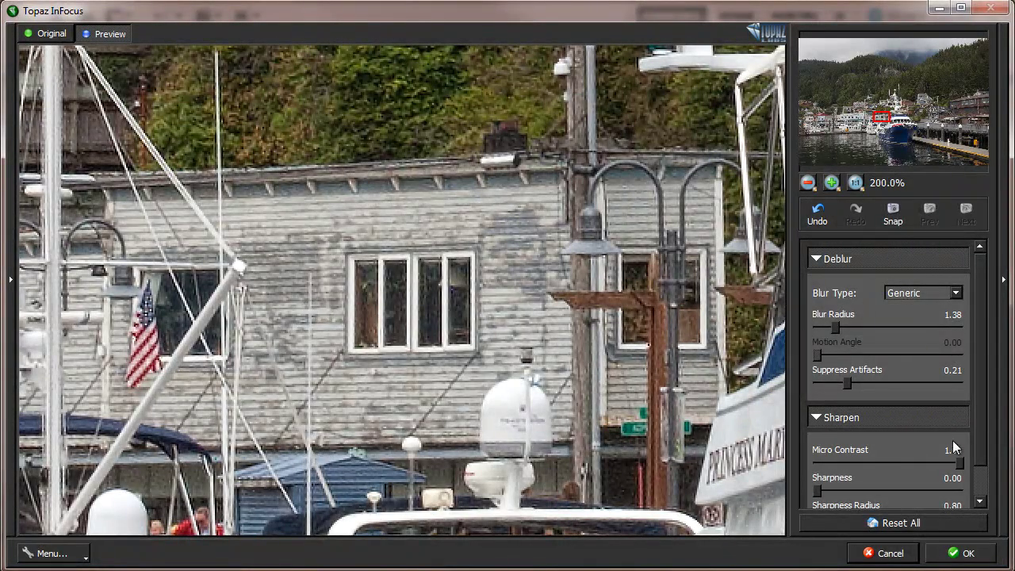
pyautogui.moveTo(951, 460); pyautogui.dragTo(848, 465)
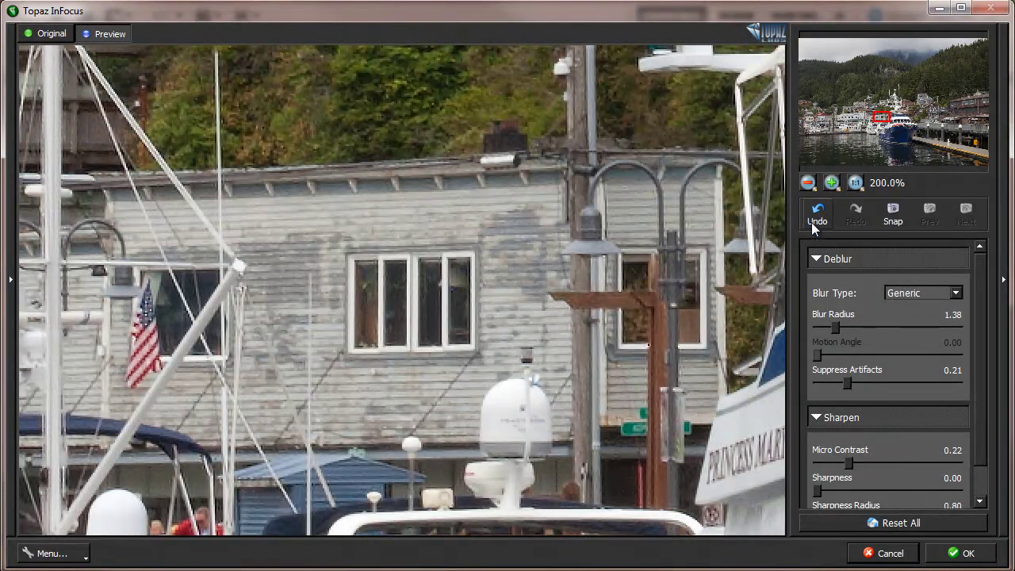
# Step: Return the harbor preview to 100% and compare the sharpened result against the original
pyautogui.click(855, 183)
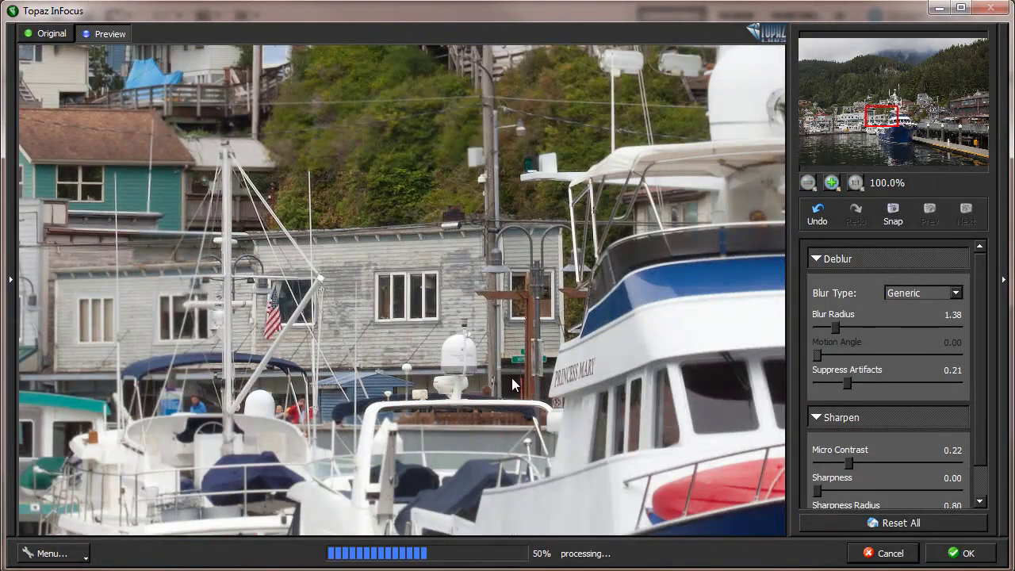
pyautogui.click(511, 375)
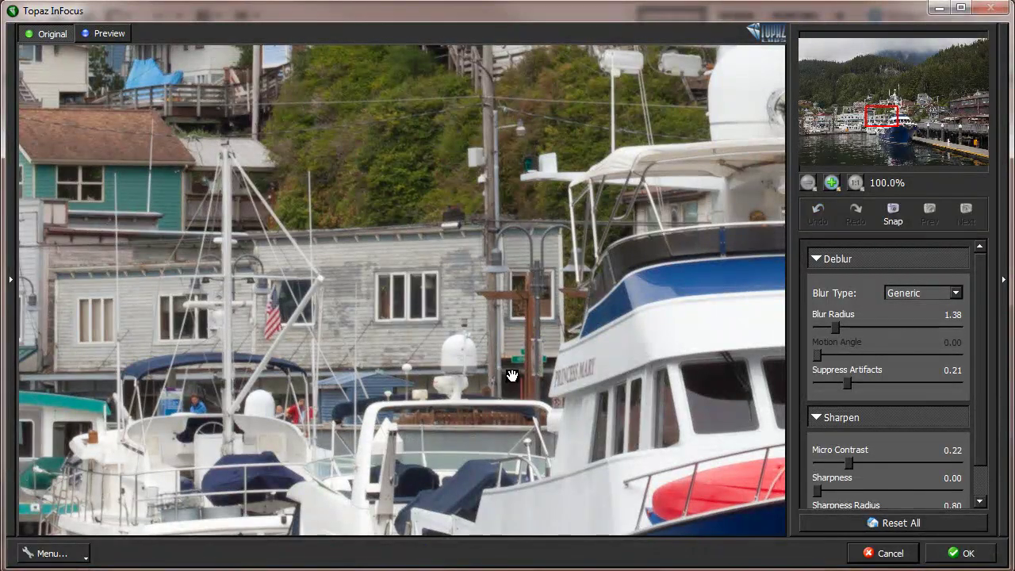
pyautogui.click(513, 375)
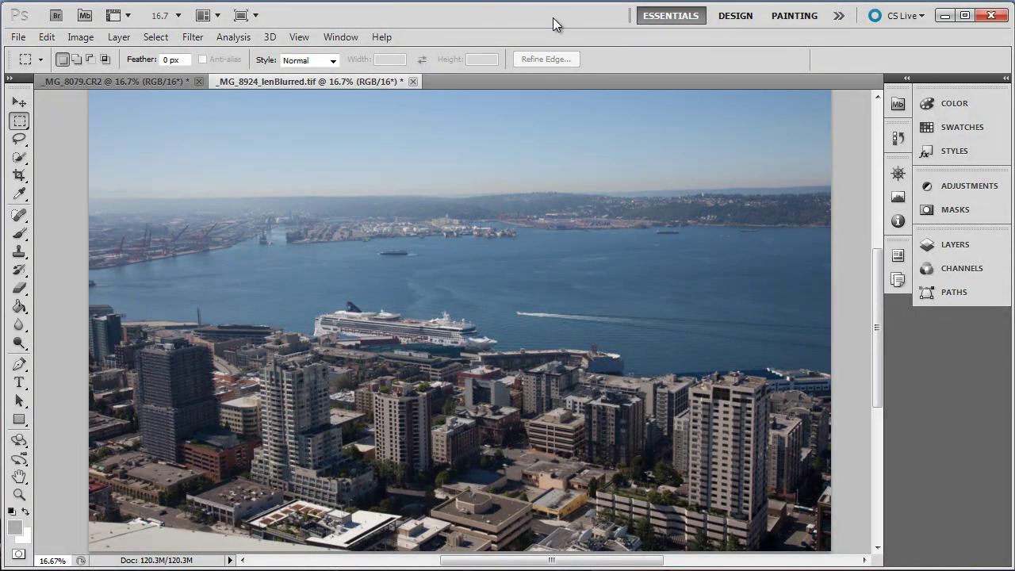
# Step: Zoom in on the cruise-ship photo and launch Topaz InFocus on it
pyautogui.hotkey('ctrl', '+')
pyautogui.hotkey('ctrl', '+')
pyautogui.hotkey('ctrl', '+')
pyautogui.hotkey('ctrl', '+')
pyautogui.hotkey('ctrl', '+')
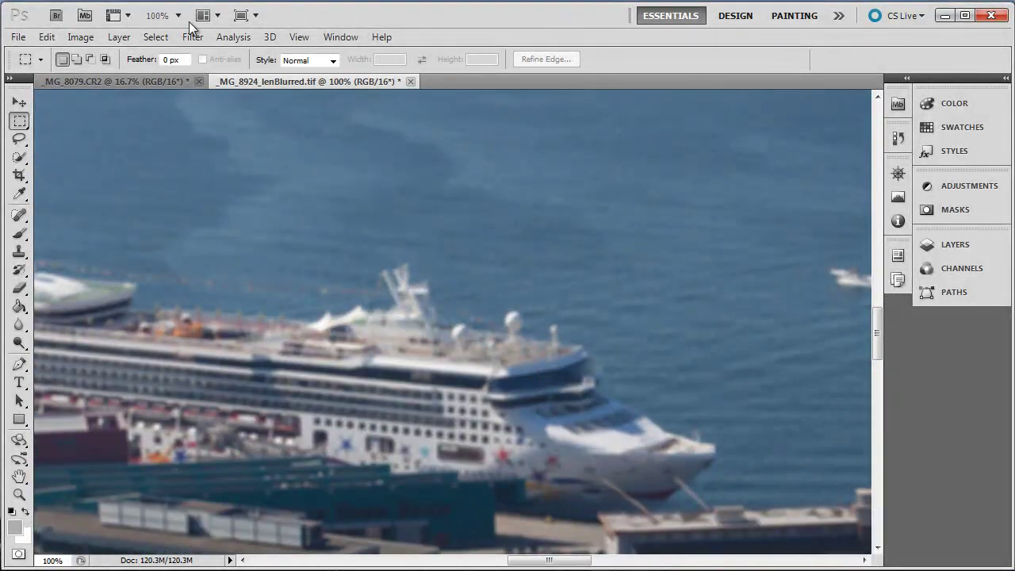
pyautogui.click(195, 42)
pyautogui.moveTo(343, 428)
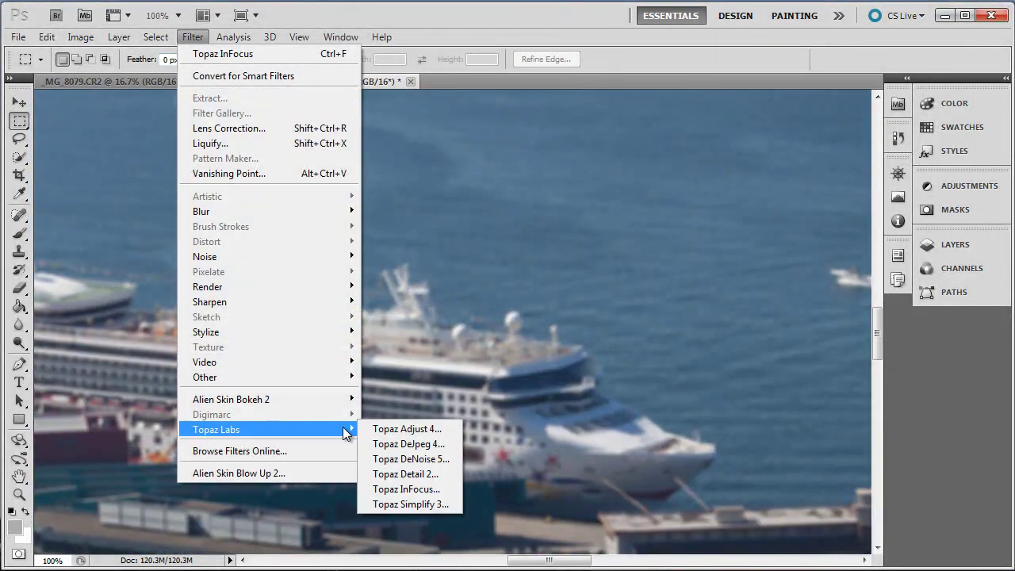
pyautogui.click(400, 489)
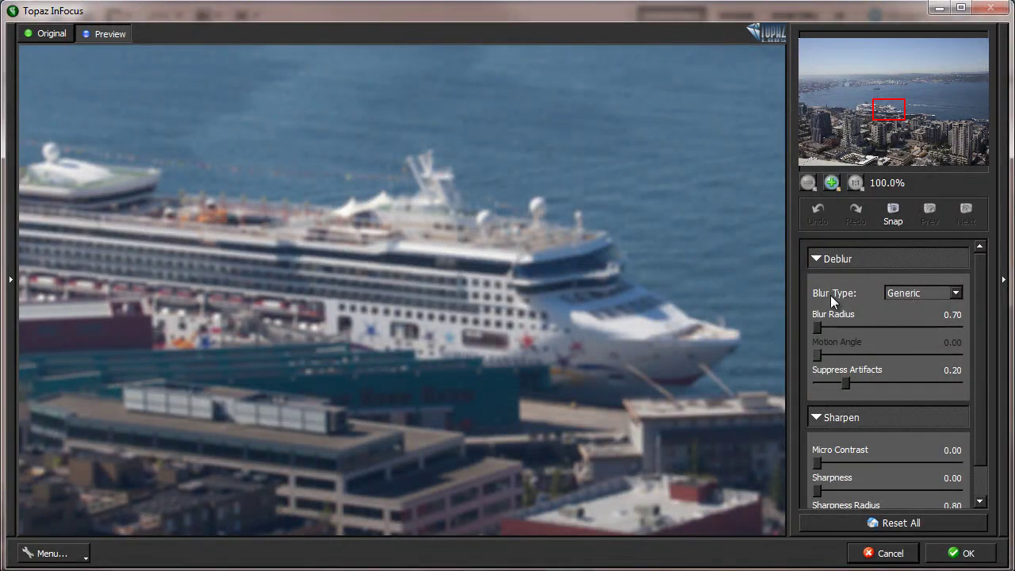
# Step: Switch the blur type to Out-of-focus and settle Blur Radius at 3.70 after trying values above 4
pyautogui.click(957, 293)
pyautogui.click(921, 318)
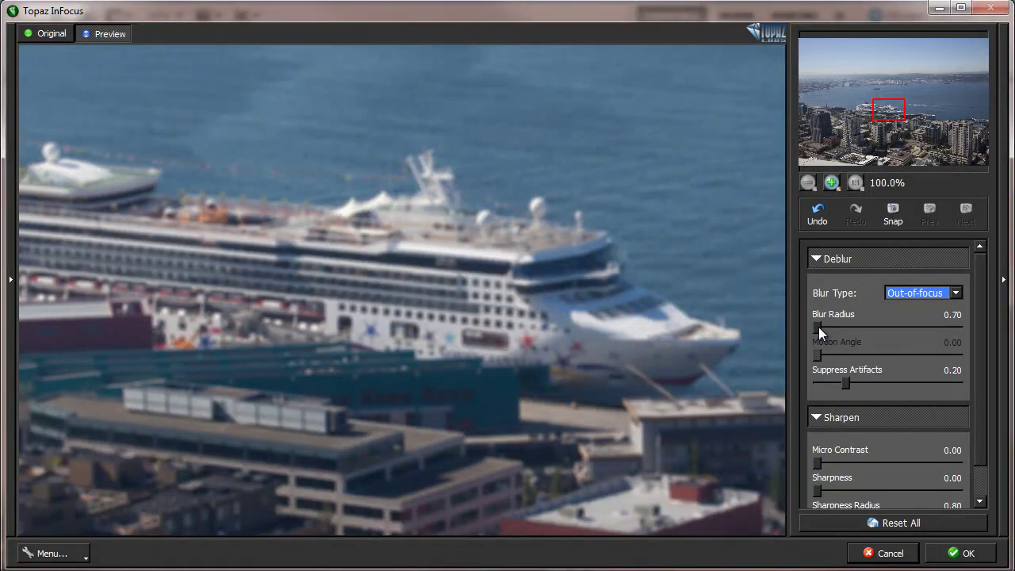
pyautogui.moveTo(819, 327); pyautogui.dragTo(878, 332)
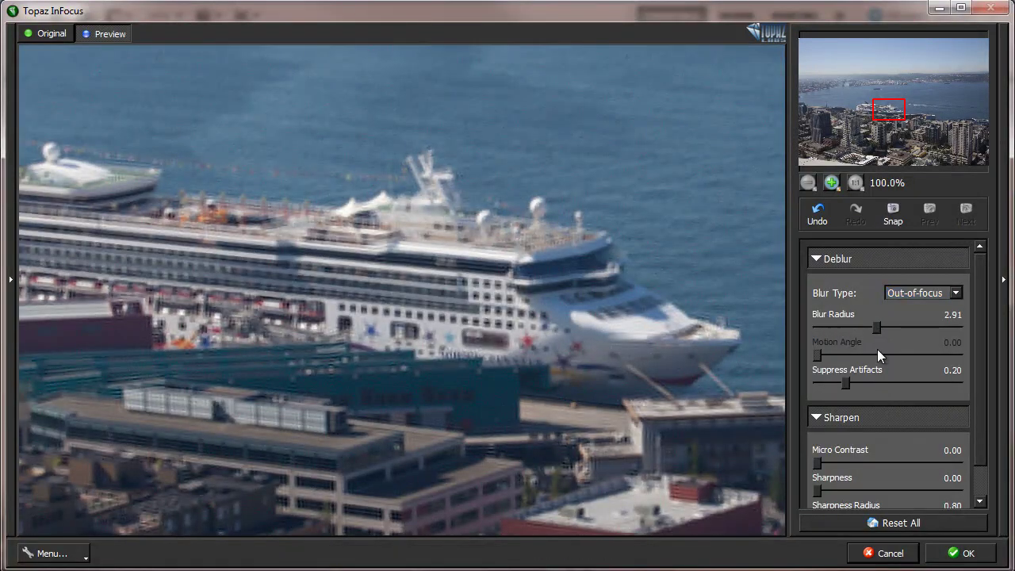
pyautogui.moveTo(879, 327); pyautogui.dragTo(921, 326)
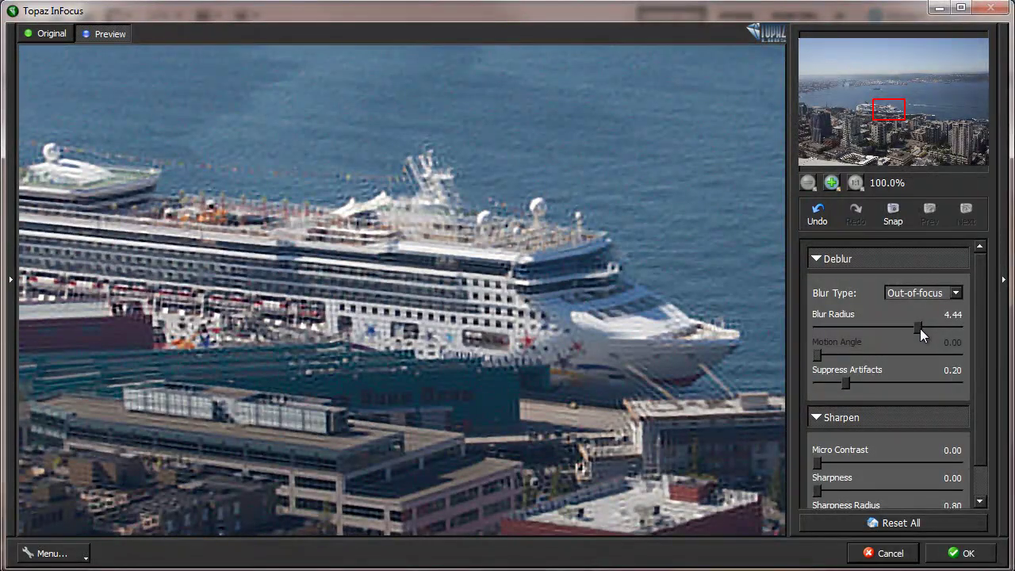
pyautogui.moveTo(919, 330); pyautogui.dragTo(913, 331)
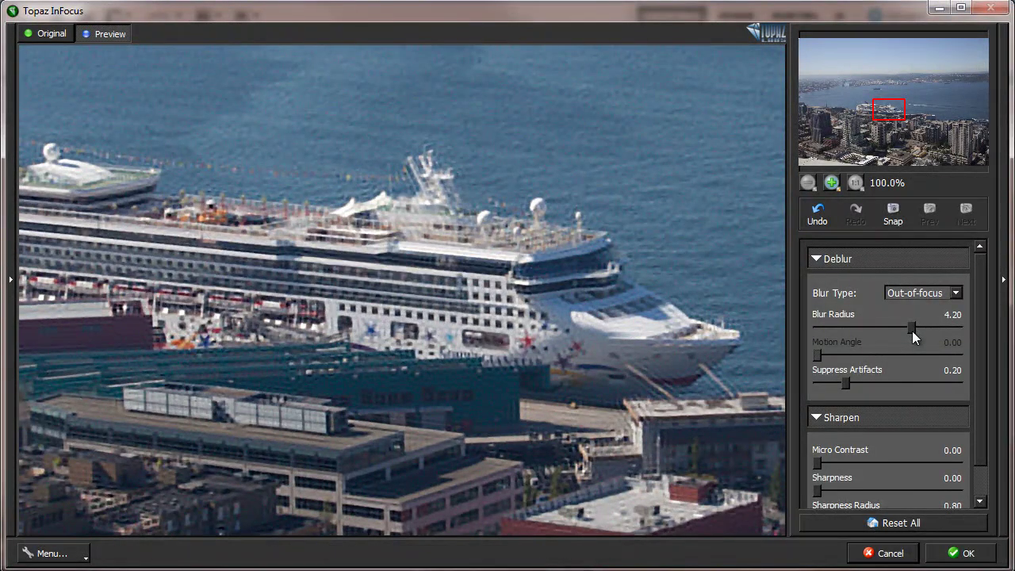
pyautogui.moveTo(912, 331); pyautogui.dragTo(906, 331)
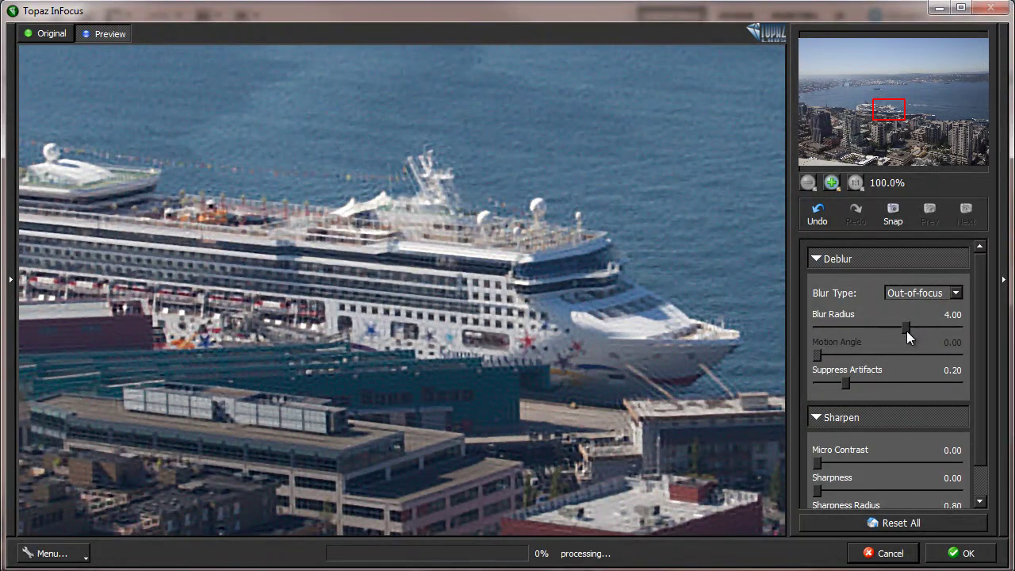
pyautogui.moveTo(907, 331); pyautogui.dragTo(898, 331)
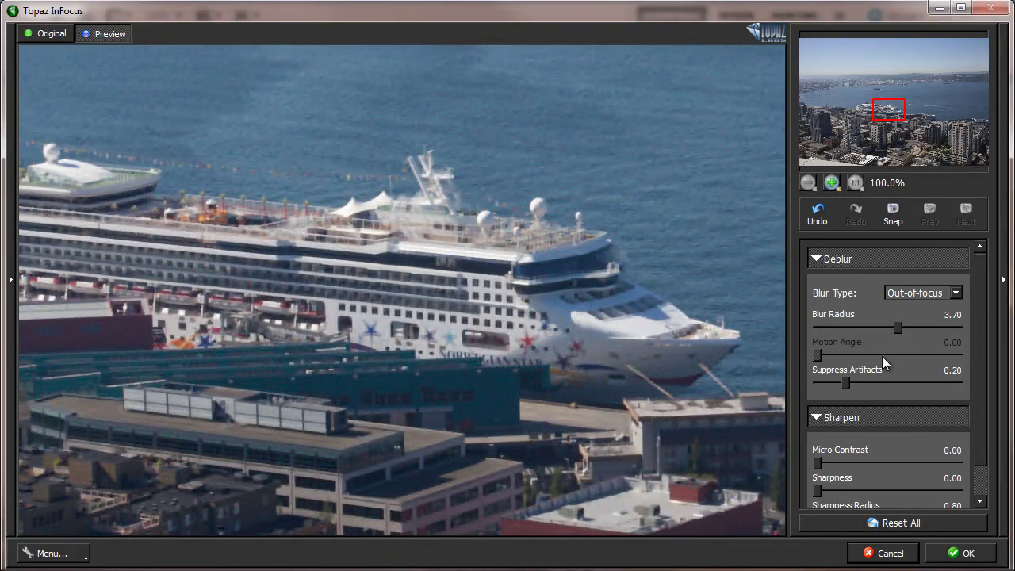
# Step: Compare the deblurred ship with the original, then magnify to 200% on the NCL funnel
pyautogui.moveTo(166, 266); pyautogui.dragTo(506, 300)
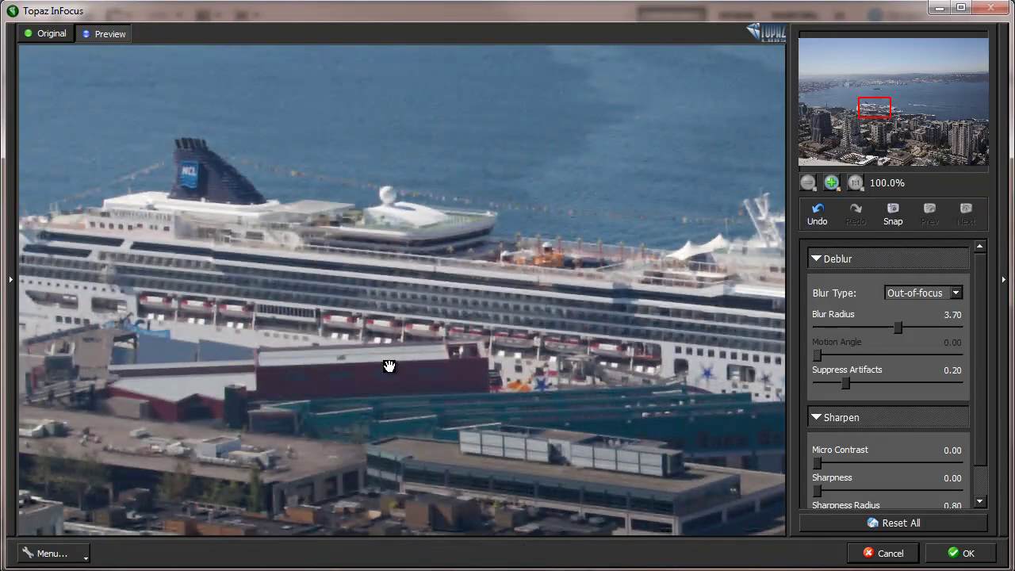
pyautogui.click(389, 366)
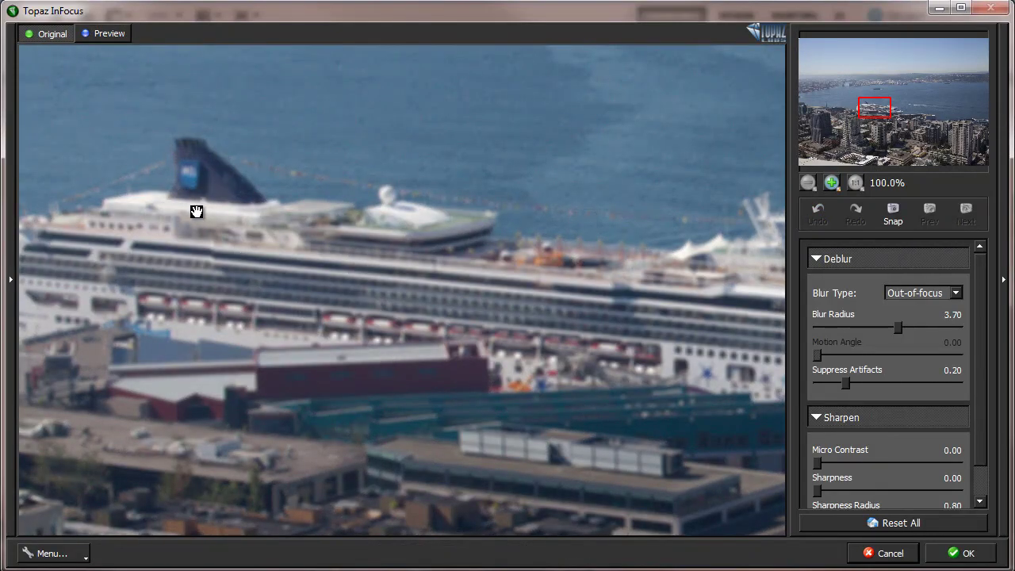
pyautogui.click(161, 149)
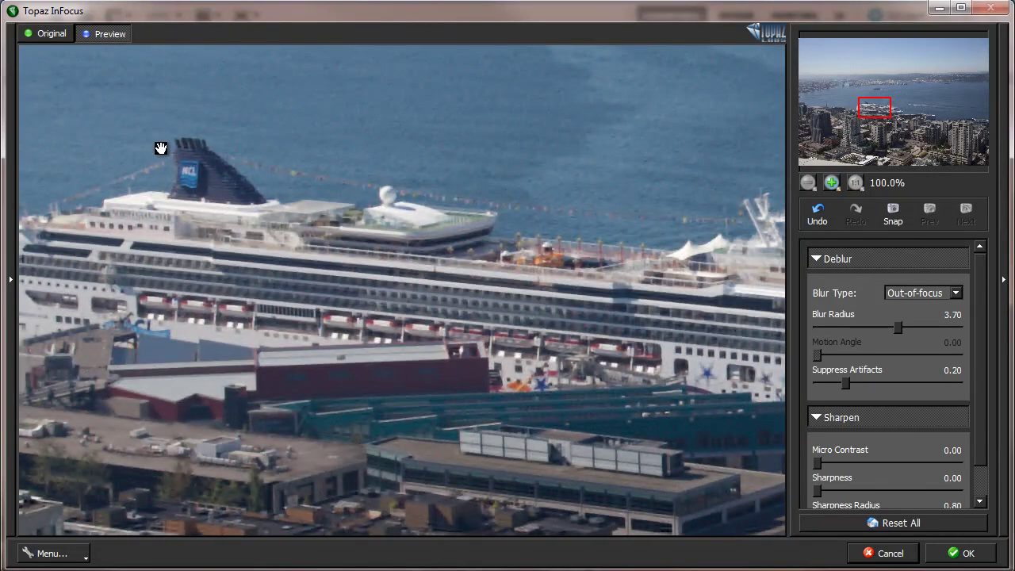
pyautogui.click(832, 183)
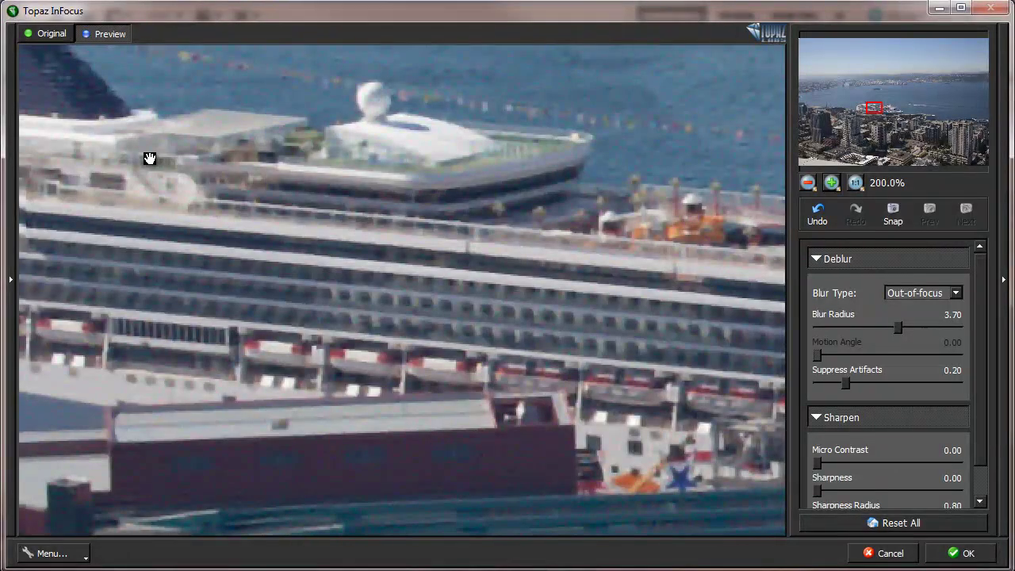
pyautogui.moveTo(147, 159); pyautogui.dragTo(444, 370)
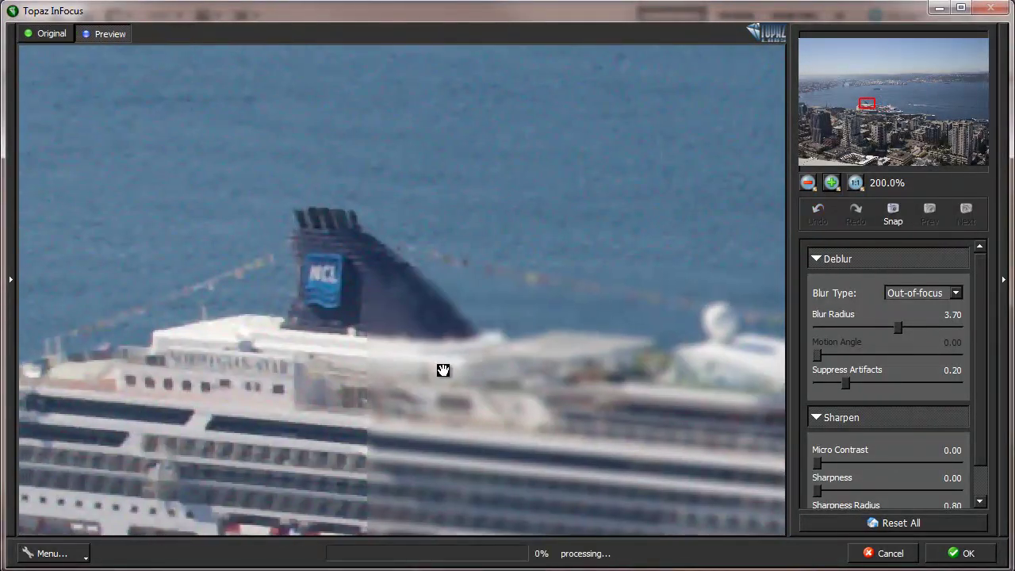
pyautogui.click(399, 444)
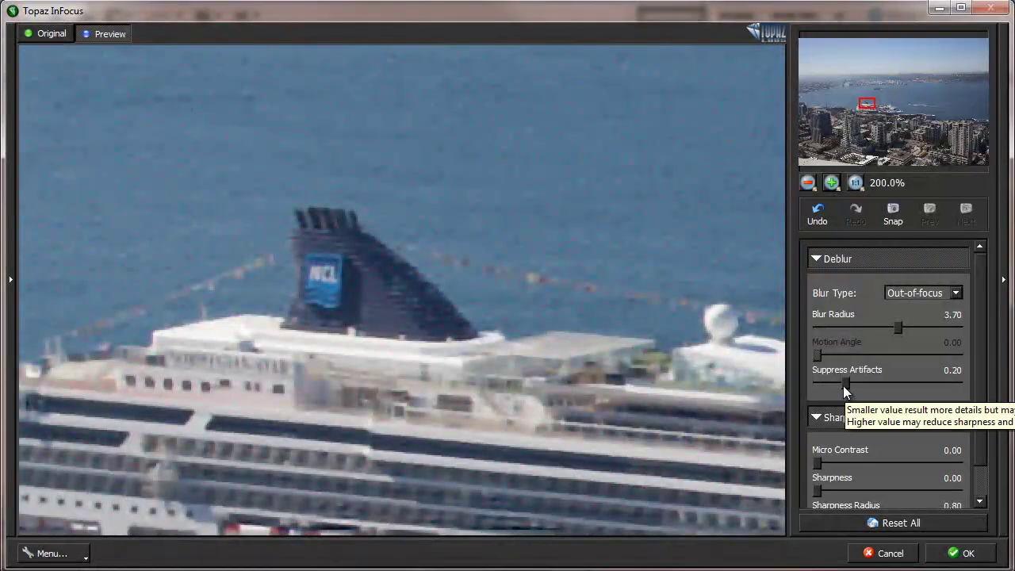
# Step: Try Suppress Artifacts at 0.52 against the original, then lower it to 0.08
pyautogui.click(843, 384)
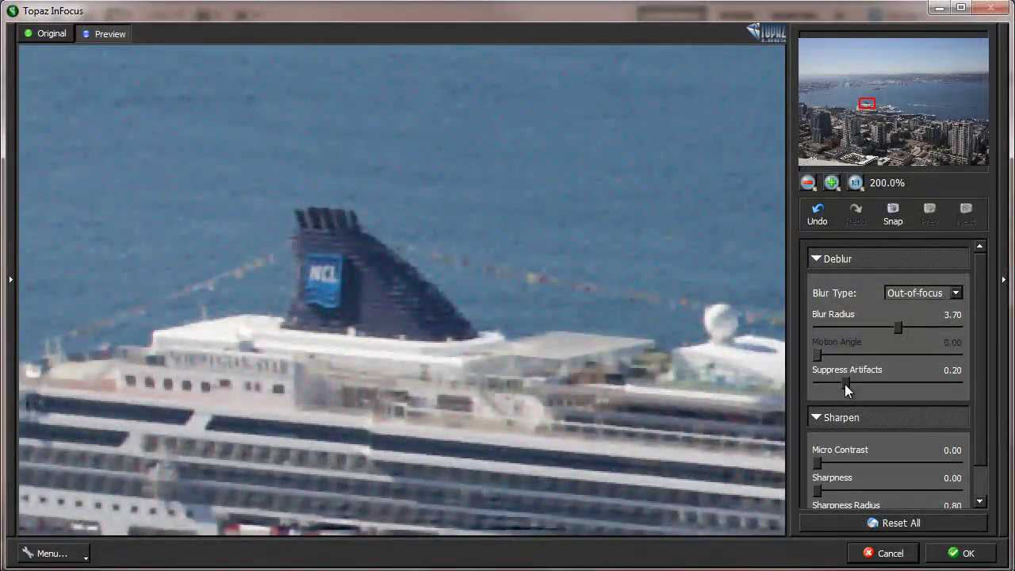
pyautogui.moveTo(834, 385); pyautogui.dragTo(833, 384)
pyautogui.moveTo(834, 382); pyautogui.dragTo(892, 386)
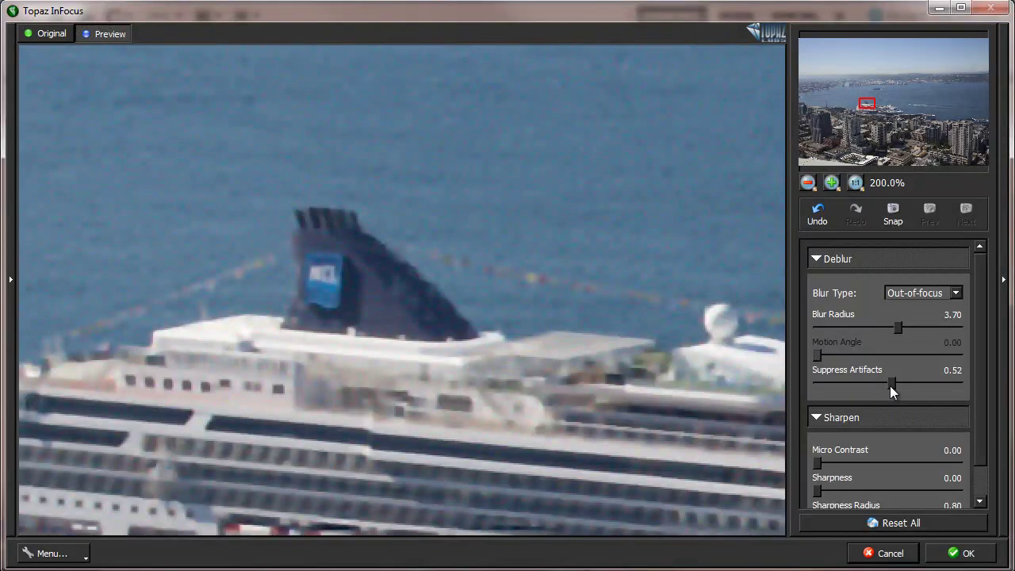
pyautogui.click(487, 323)
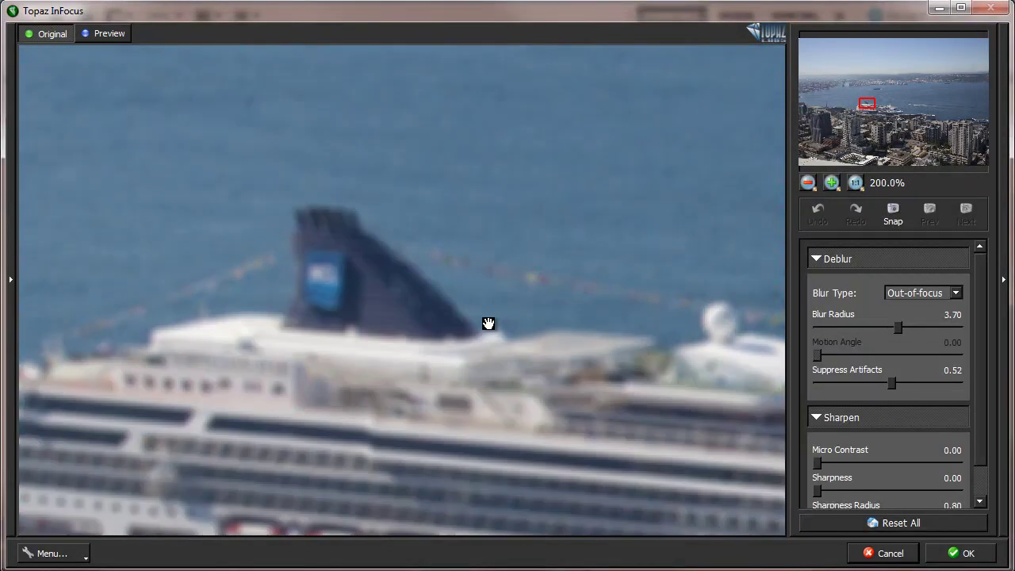
pyautogui.moveTo(488, 324); pyautogui.dragTo(495, 327)
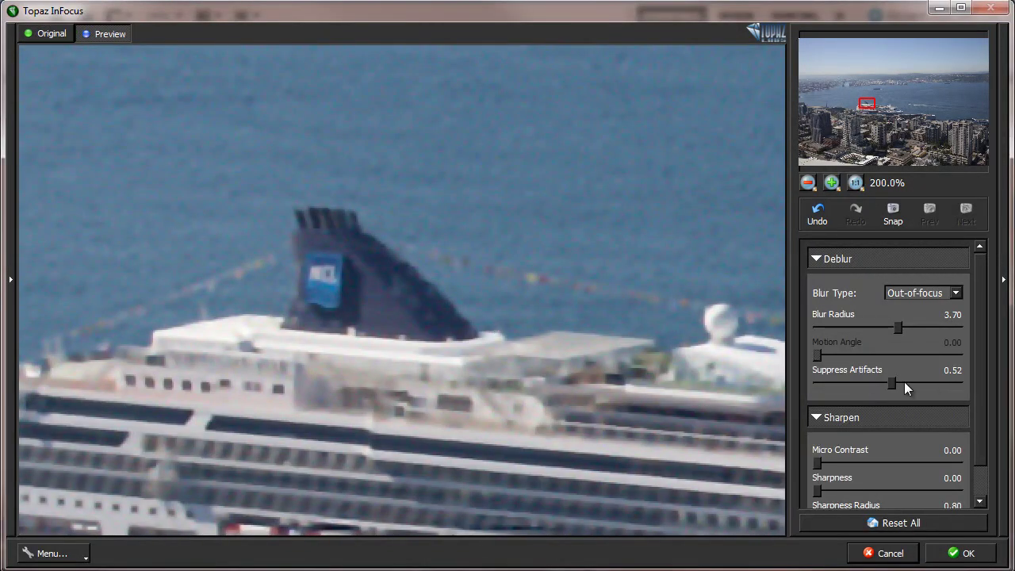
pyautogui.moveTo(899, 382); pyautogui.dragTo(841, 383)
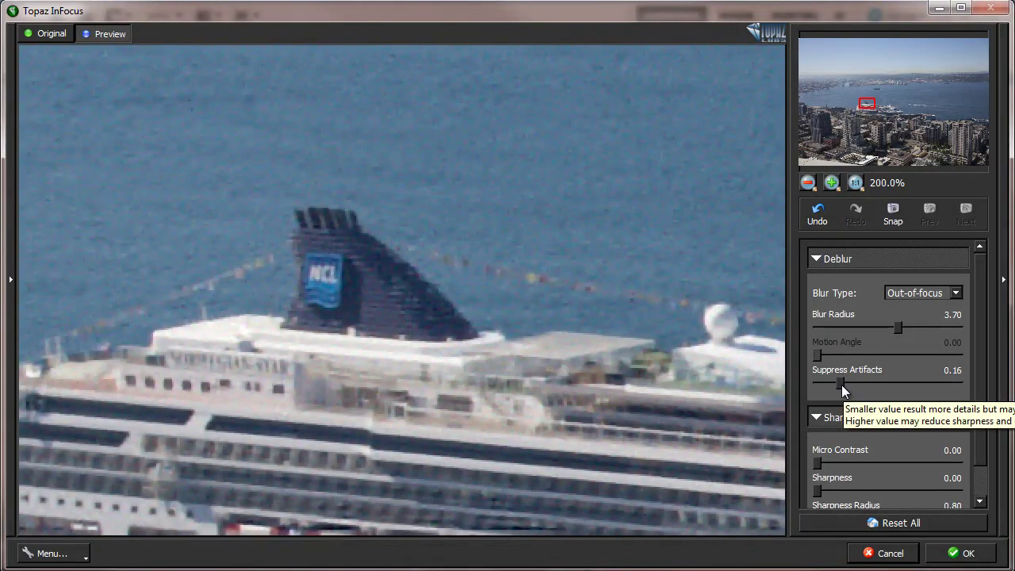
pyautogui.moveTo(841, 384); pyautogui.dragTo(830, 391)
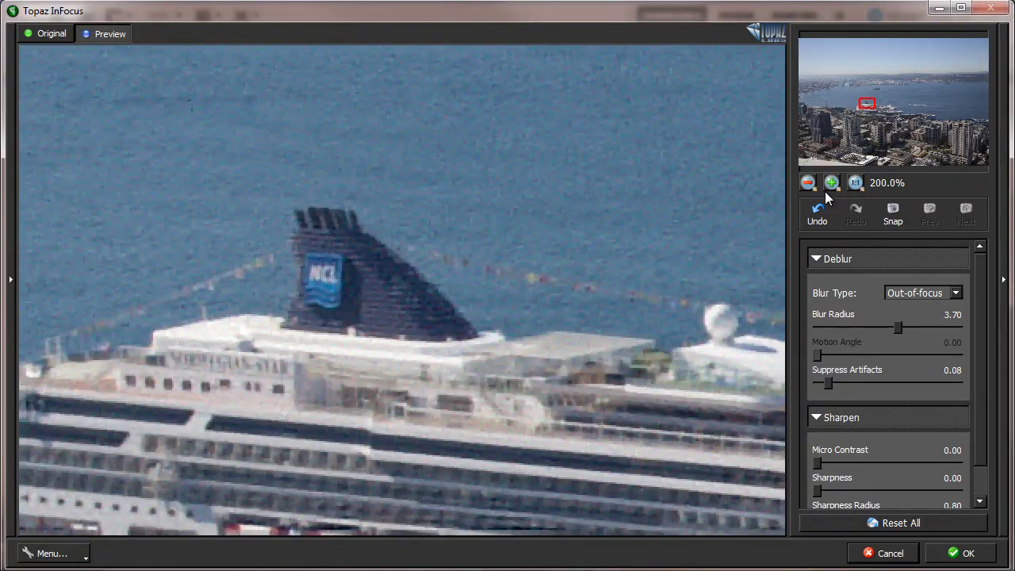
# Step: At 100%, compare the city buildings with the original, then center the whole cruise ship
pyautogui.click(855, 182)
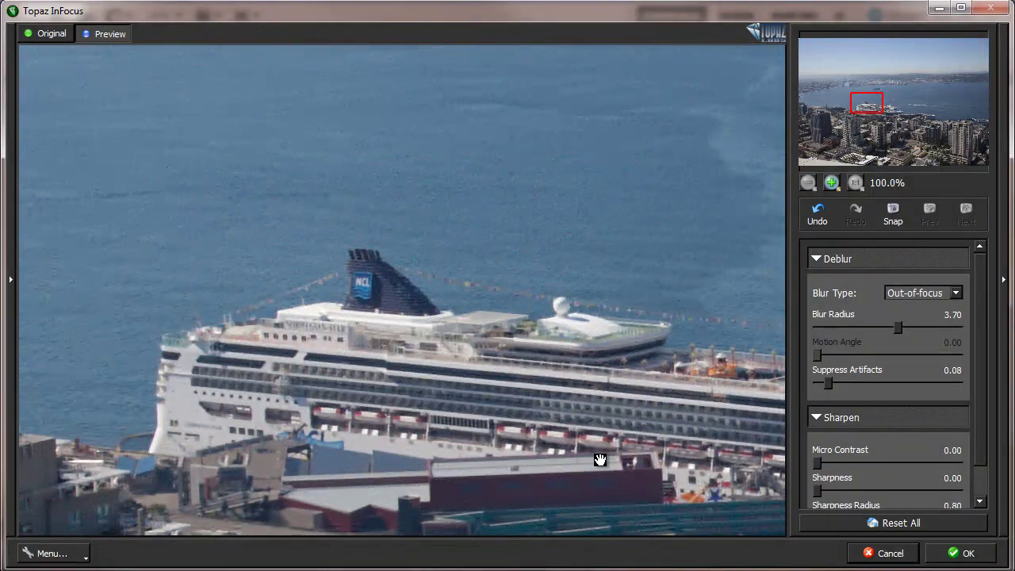
pyautogui.moveTo(606, 494); pyautogui.dragTo(535, 431)
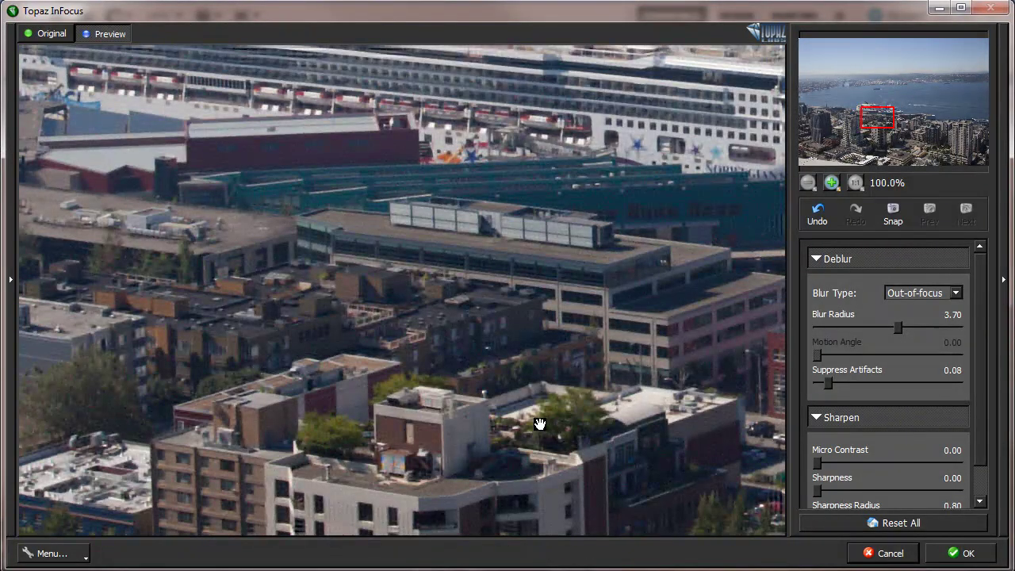
pyautogui.click(539, 425)
pyautogui.click(540, 425)
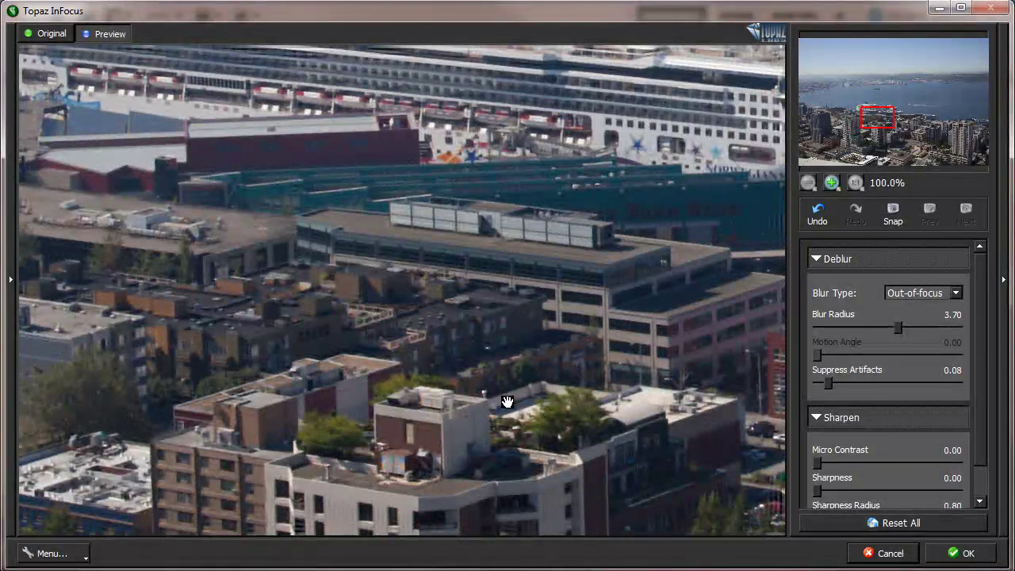
pyautogui.moveTo(508, 460); pyautogui.dragTo(279, 288)
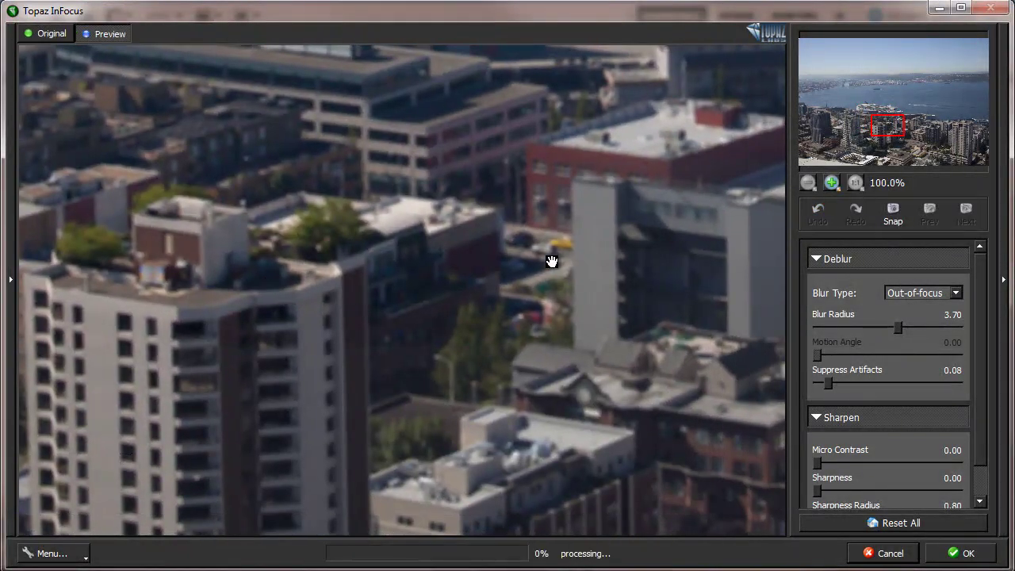
pyautogui.click(563, 283)
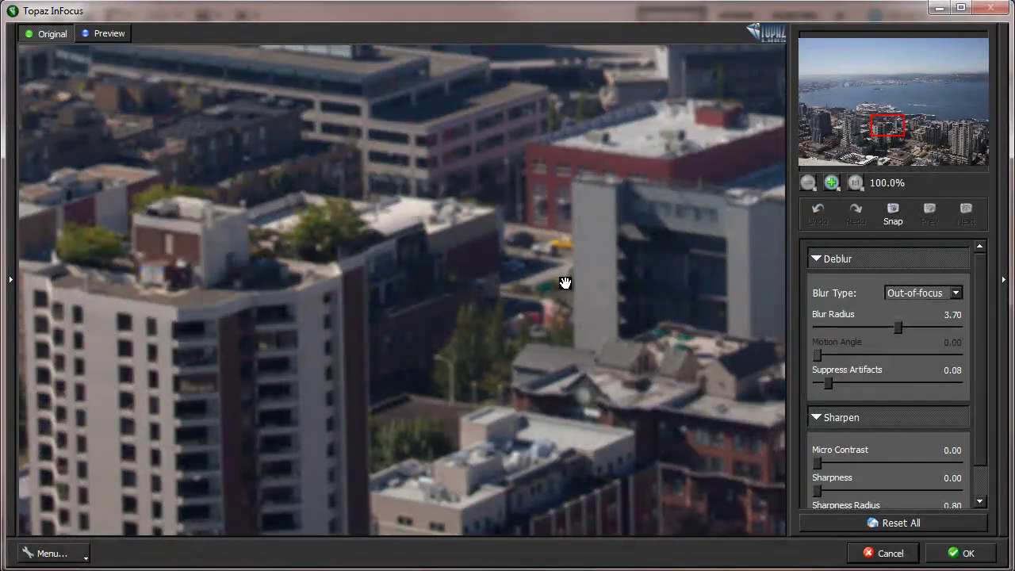
pyautogui.click(565, 282)
pyautogui.moveTo(602, 290); pyautogui.dragTo(293, 380)
pyautogui.moveTo(226, 221); pyautogui.dragTo(539, 261)
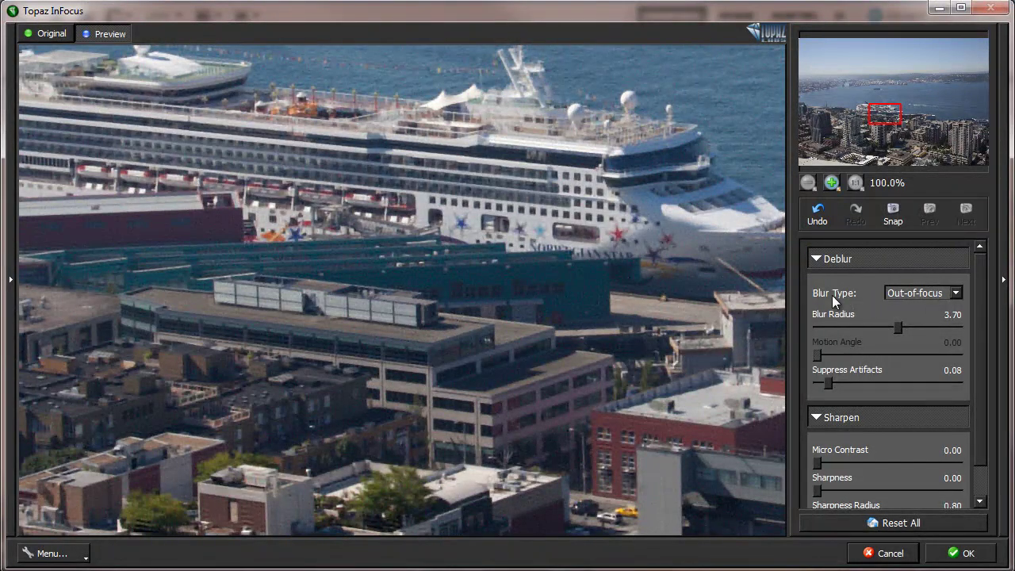
# Step: Keep the Out-of-focus blur type and set Blur Radius to 3.85 and Suppress Artifacts to 0.14
pyautogui.click(961, 293)
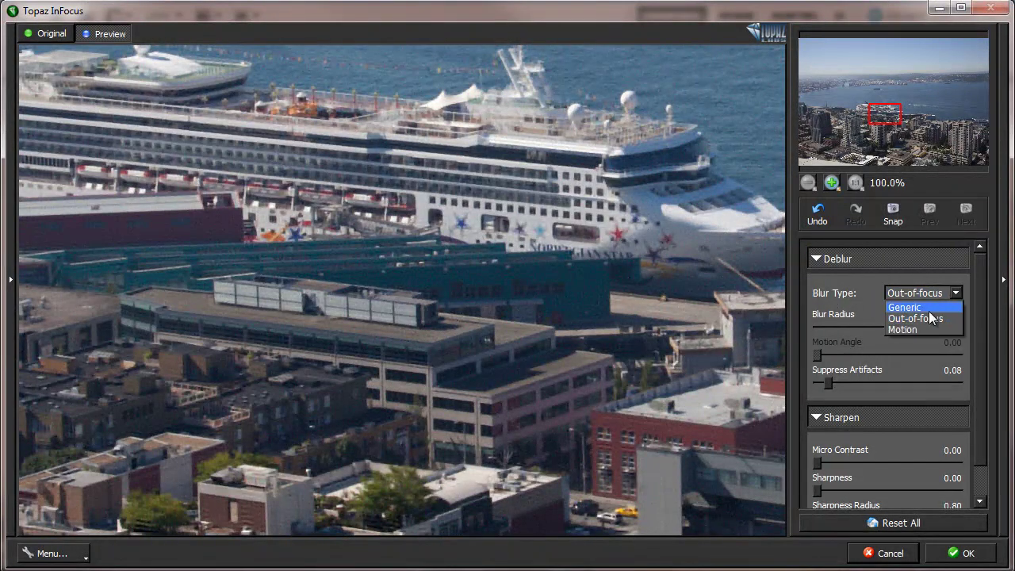
pyautogui.click(926, 318)
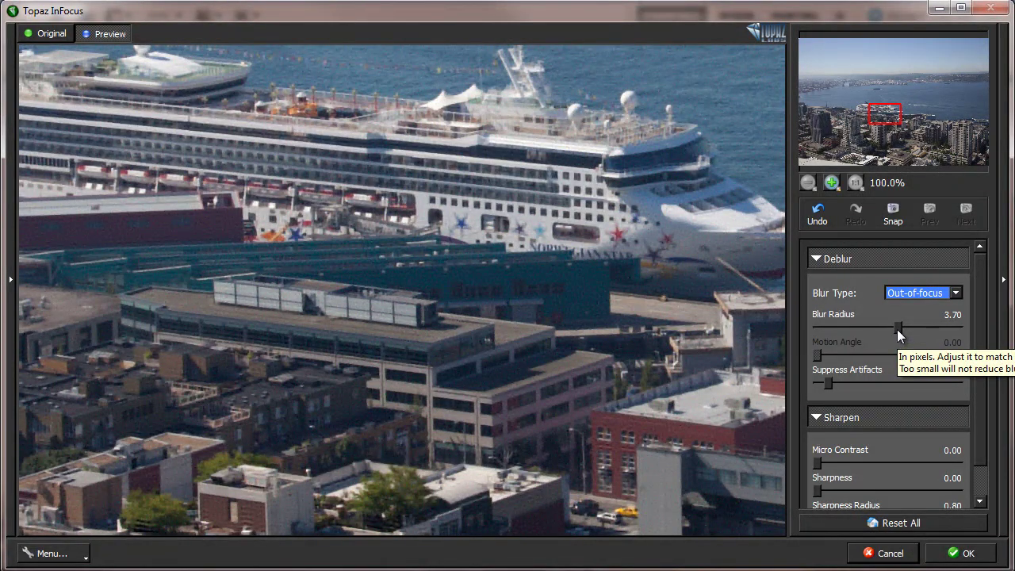
pyautogui.moveTo(897, 330); pyautogui.dragTo(902, 327)
pyautogui.moveTo(569, 242); pyautogui.dragTo(569, 341)
pyautogui.click(831, 389)
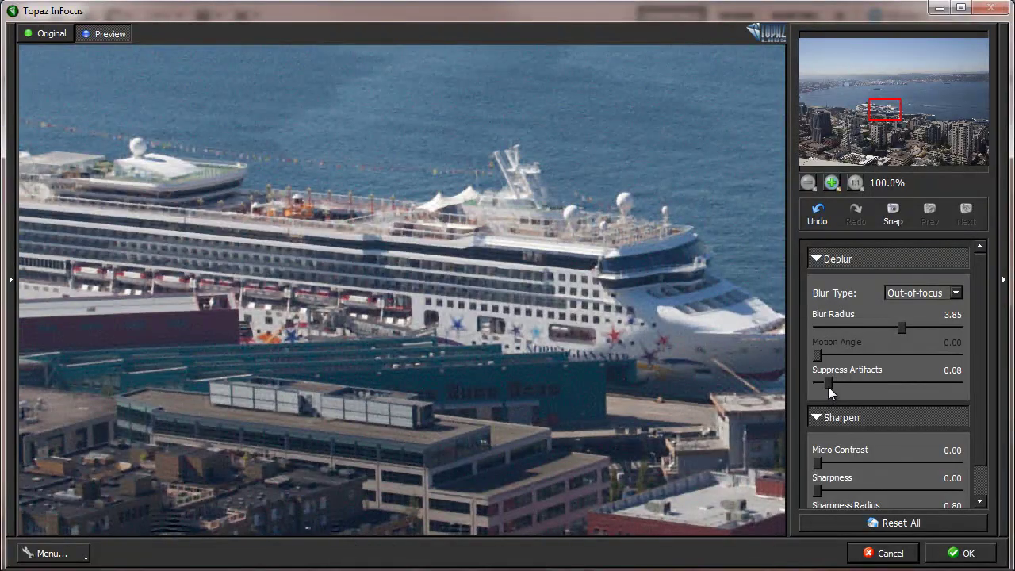
pyautogui.moveTo(831, 386); pyautogui.dragTo(837, 388)
# Step: Apply the deblur to _MG_8924_lenBlurred.tif, collapse the side panels, and view the photo at 50%
pyautogui.press('Return')
pyautogui.click(906, 80)
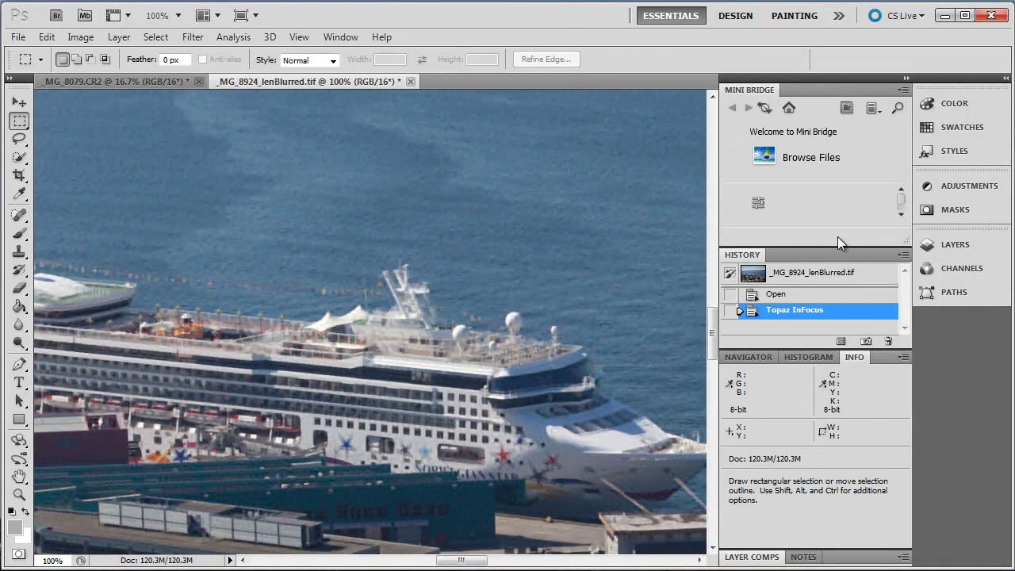
pyautogui.click(907, 79)
pyautogui.hotkey('ctrl', '-')
pyautogui.hotkey('ctrl', '-')
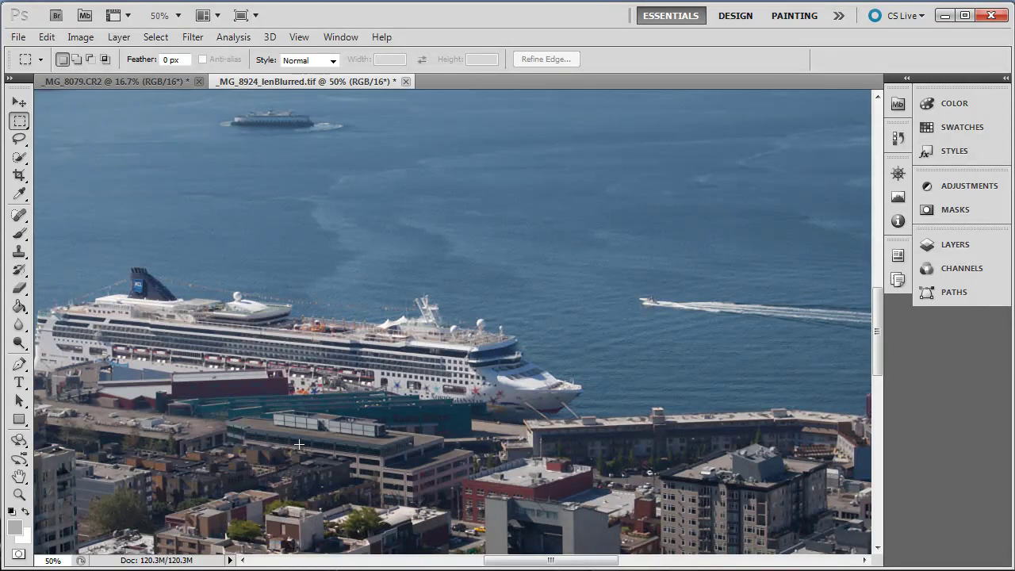
pyautogui.moveTo(271, 439); pyautogui.dragTo(397, 389)
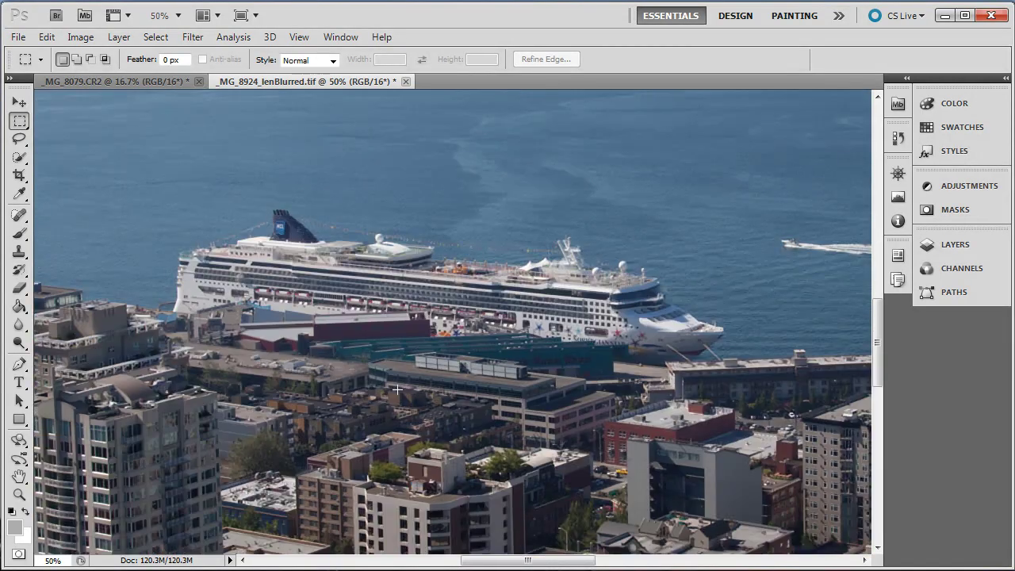